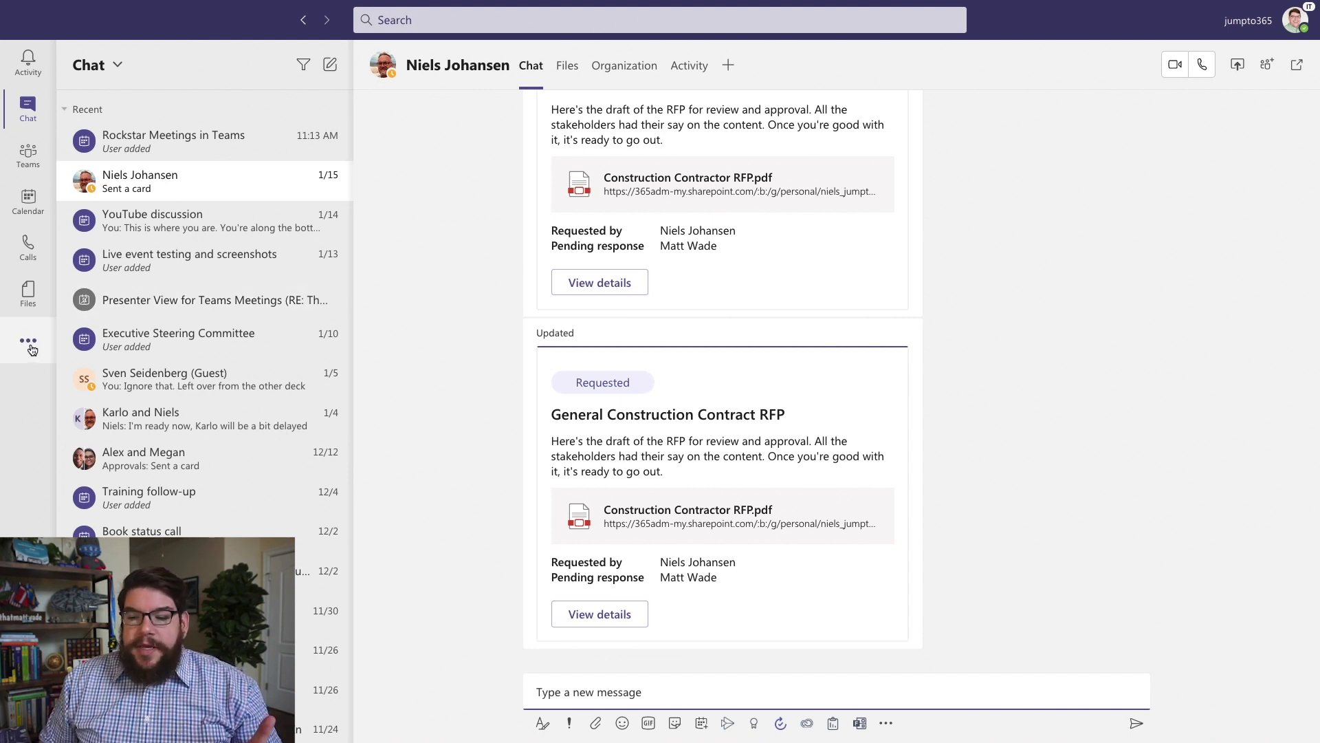
Find and open the Approvals app to view the received approval requests.
click(31, 348)
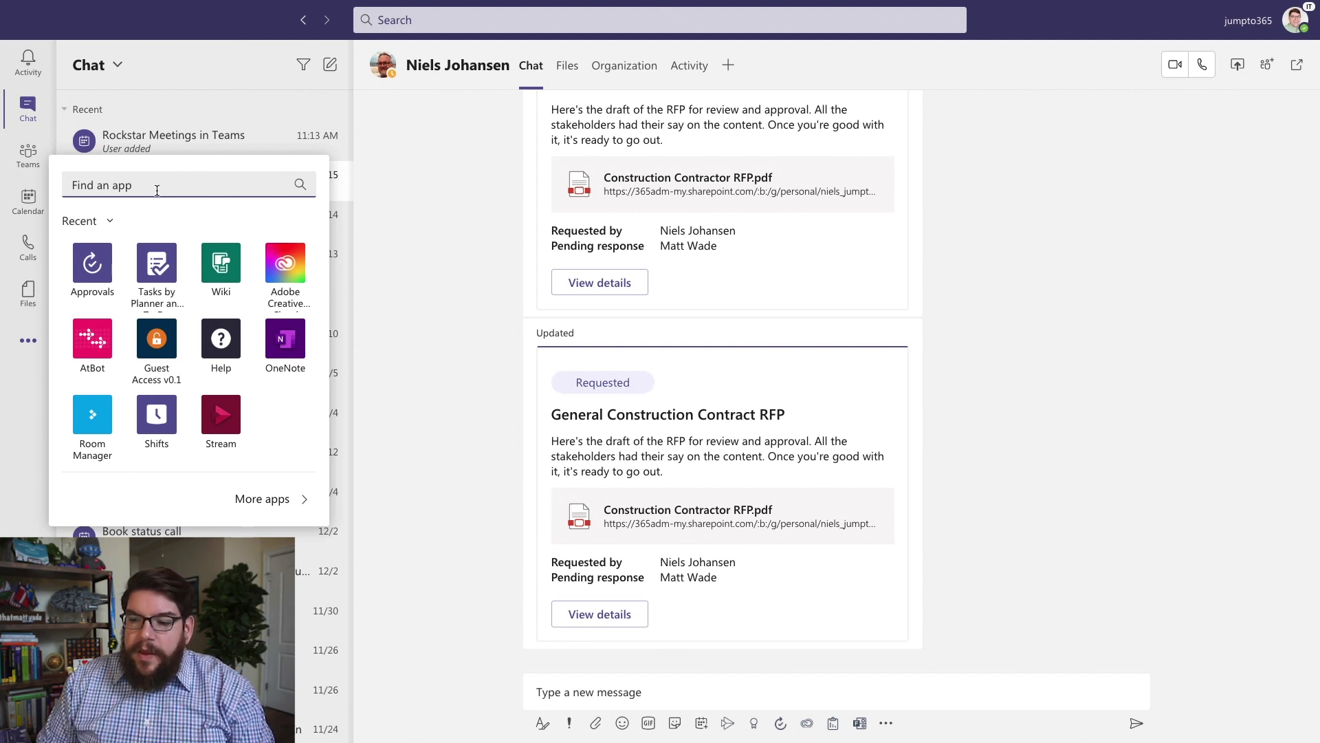
text(appro)
click(112, 235)
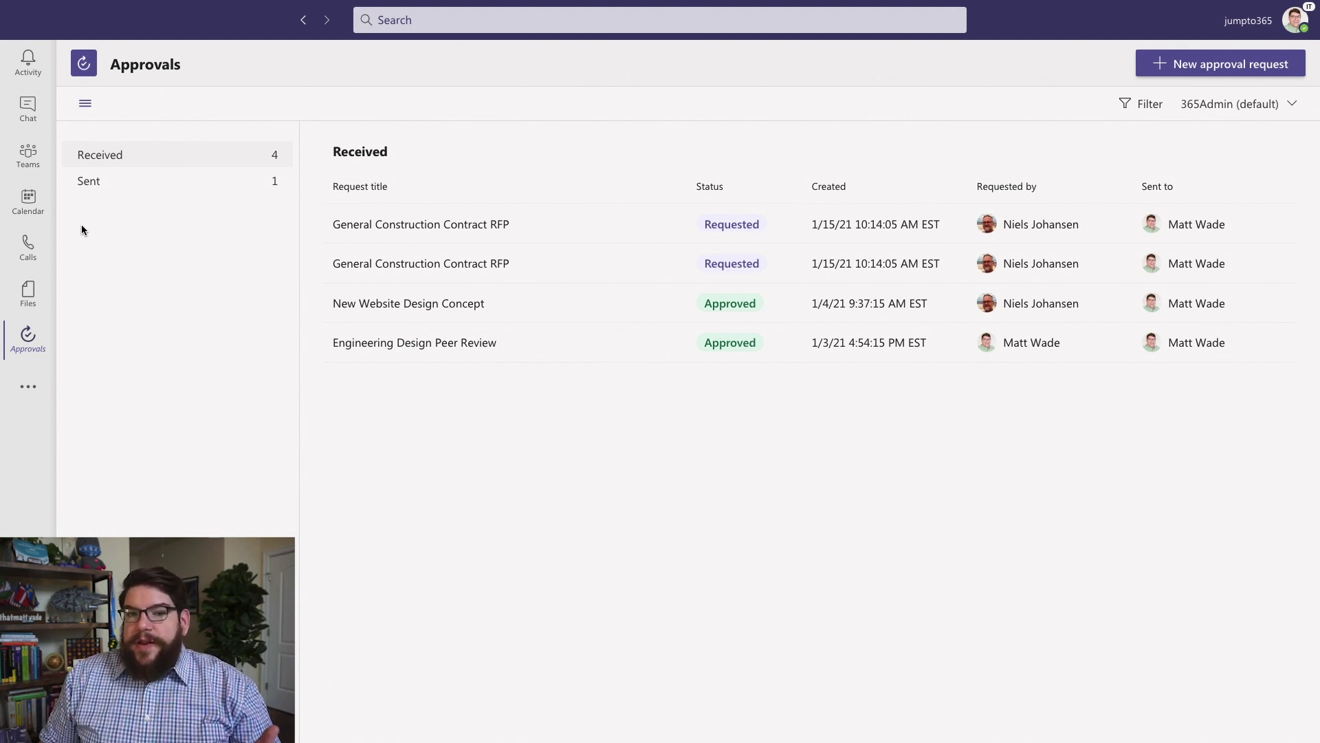
Approve the latest General Construction Contract RFP request from its chat card with the comment "Looks good".
click(35, 125)
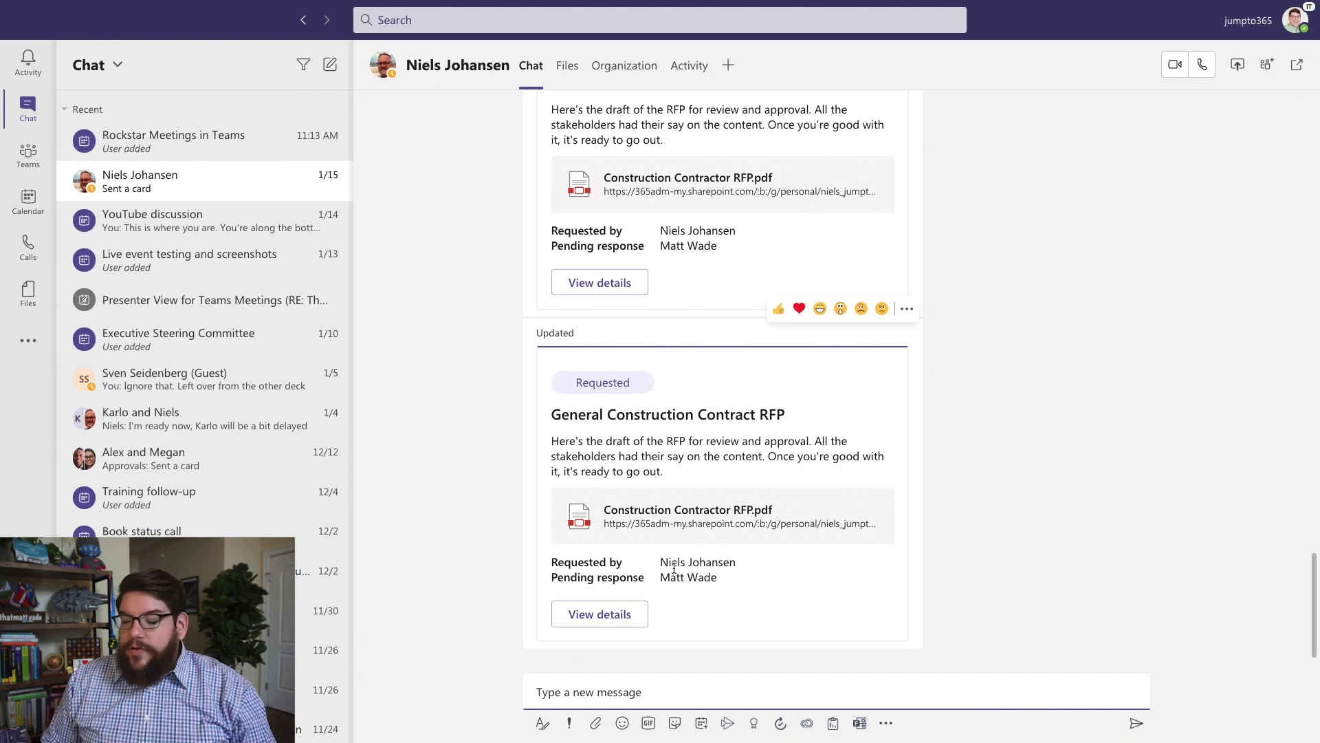
click(605, 609)
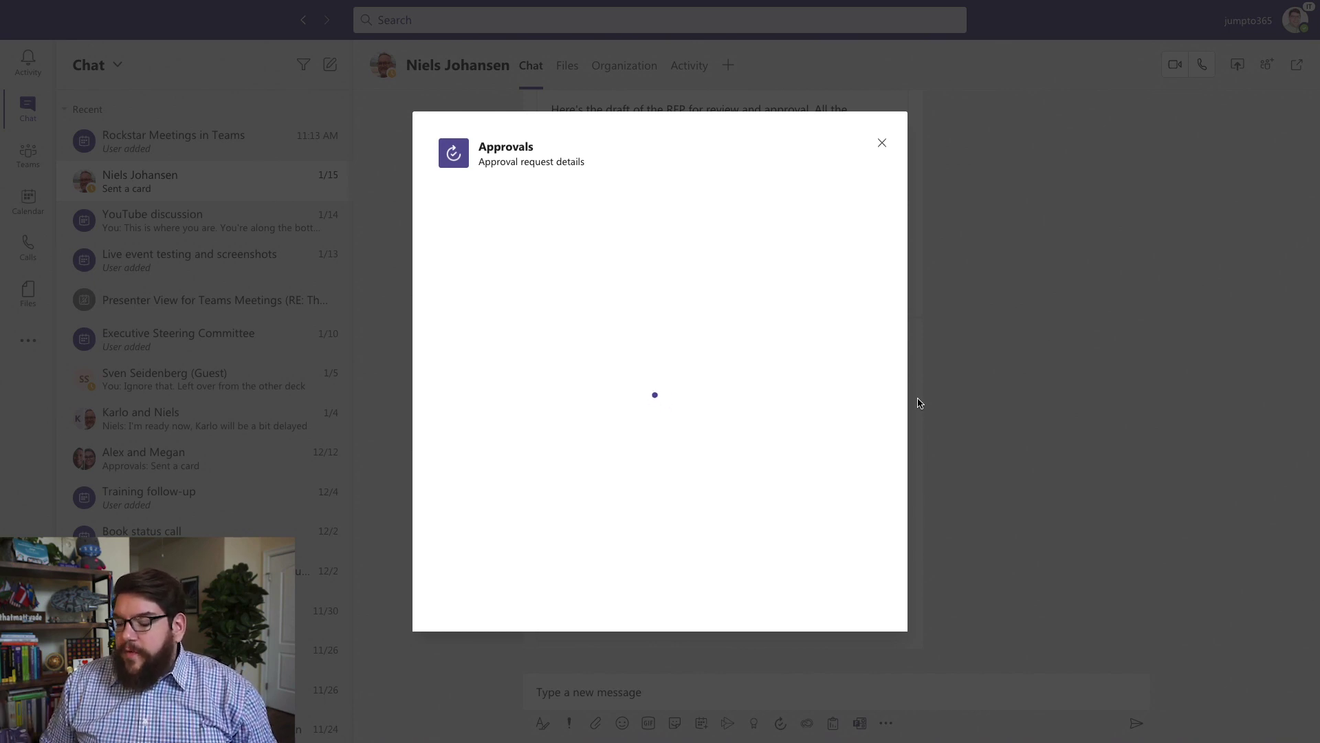
scroll(717, 377, down, 1)
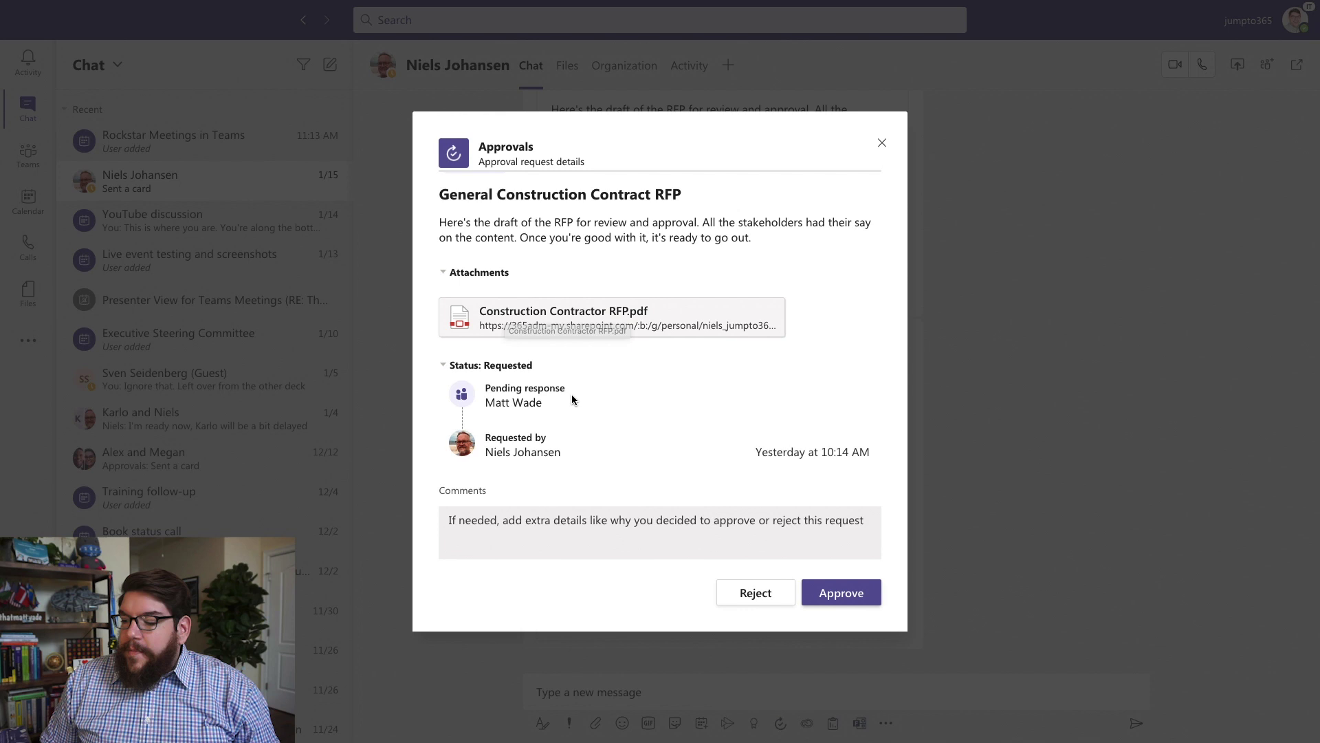
click(502, 517)
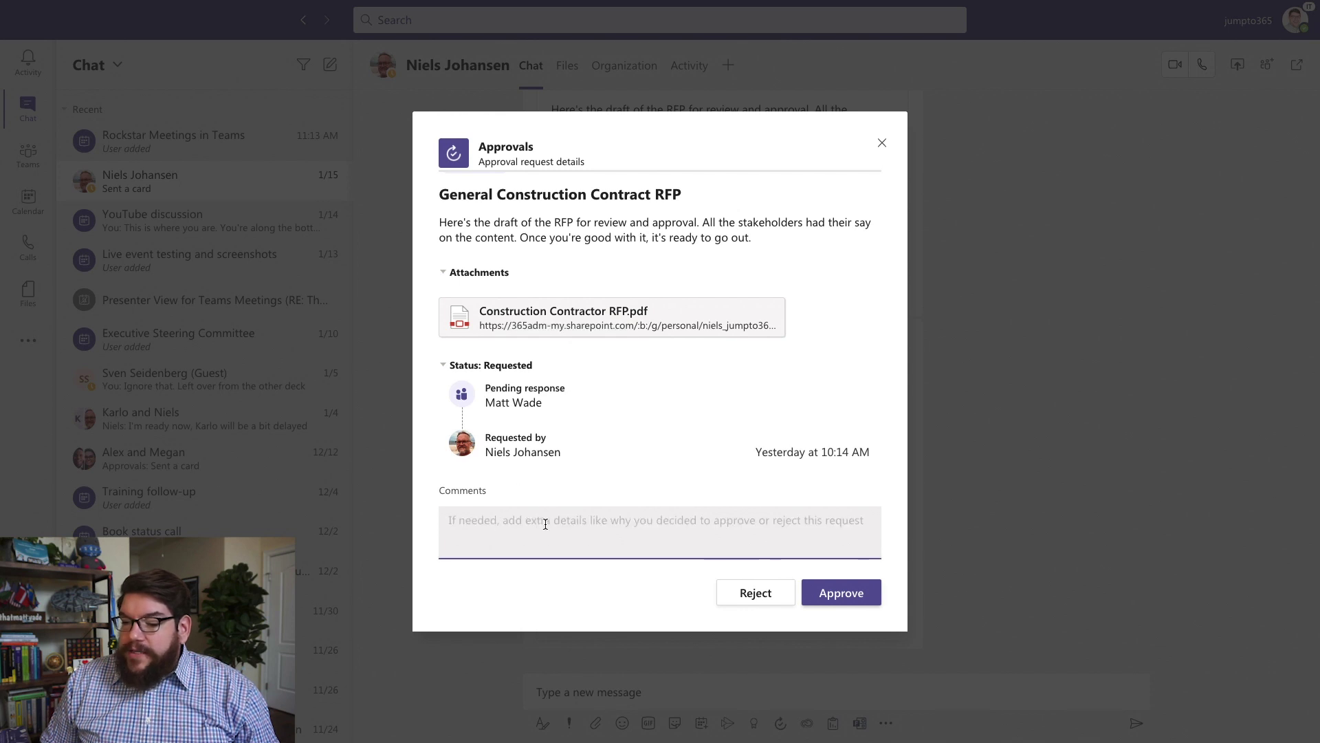
text(Looks good.)
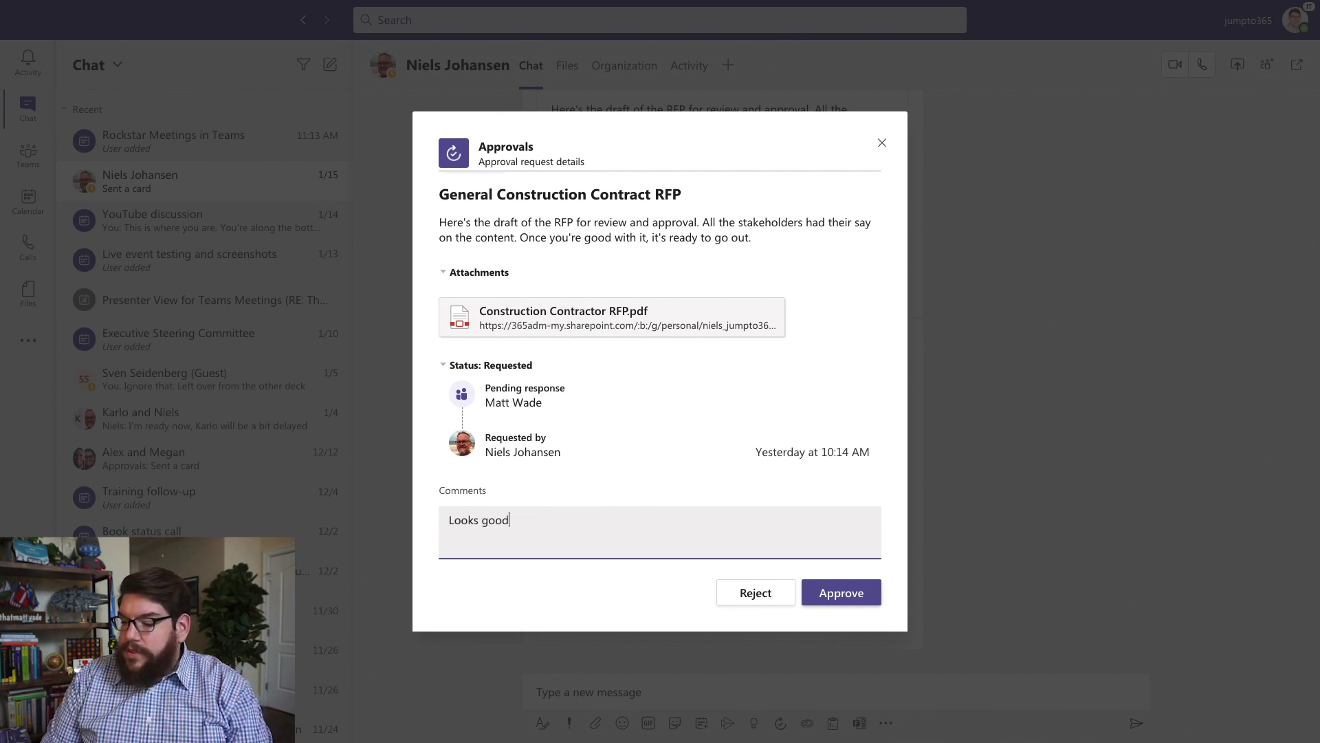
click(851, 591)
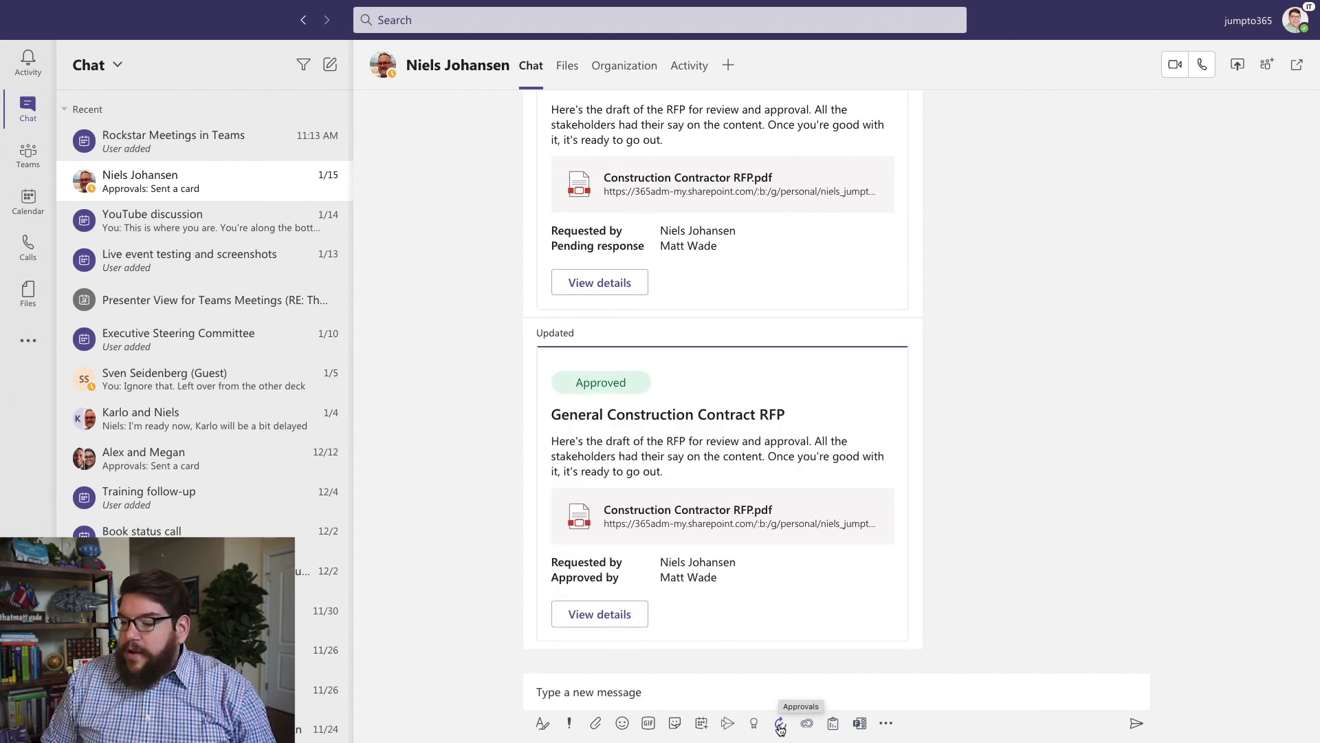
View the new approval request form from the current chat and close it without sending.
click(781, 724)
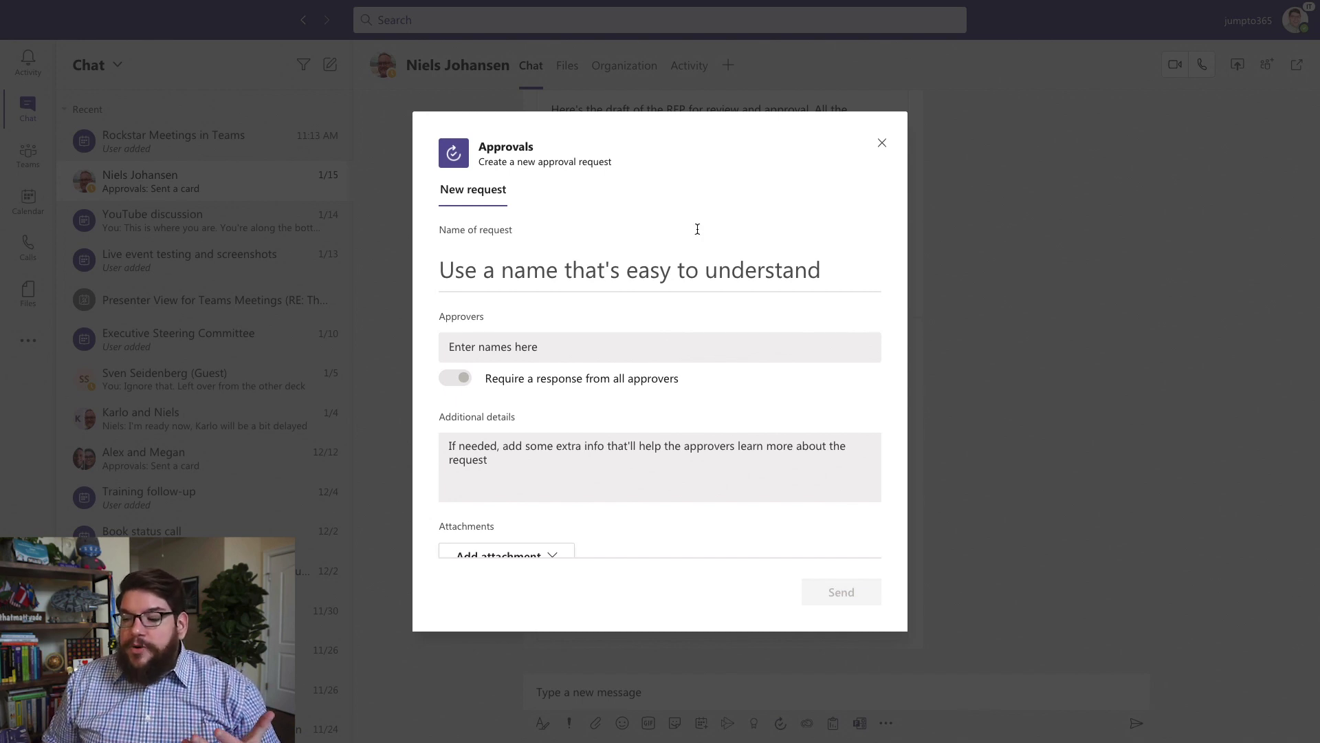
click(543, 347)
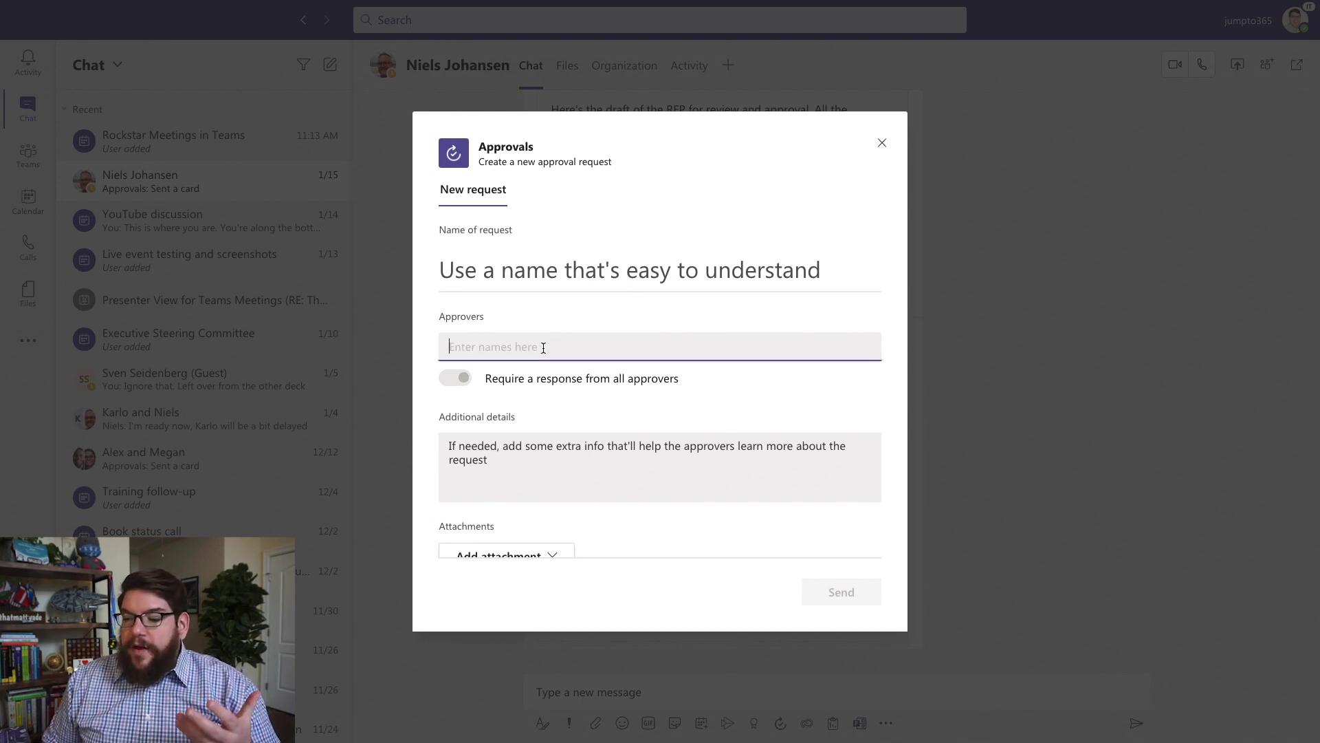
click(883, 144)
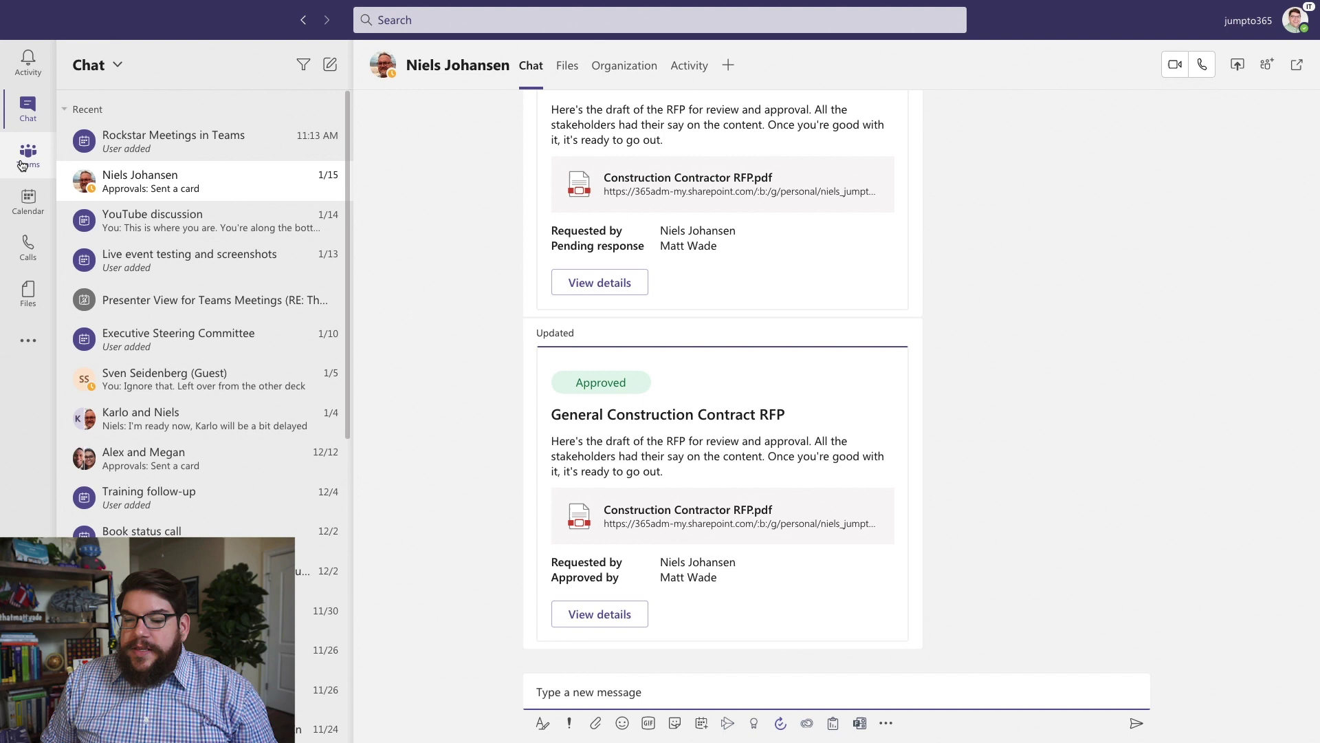
View the approval request form from a new conversation in Contoso Electronics' Finance channel and close it without sending.
click(23, 165)
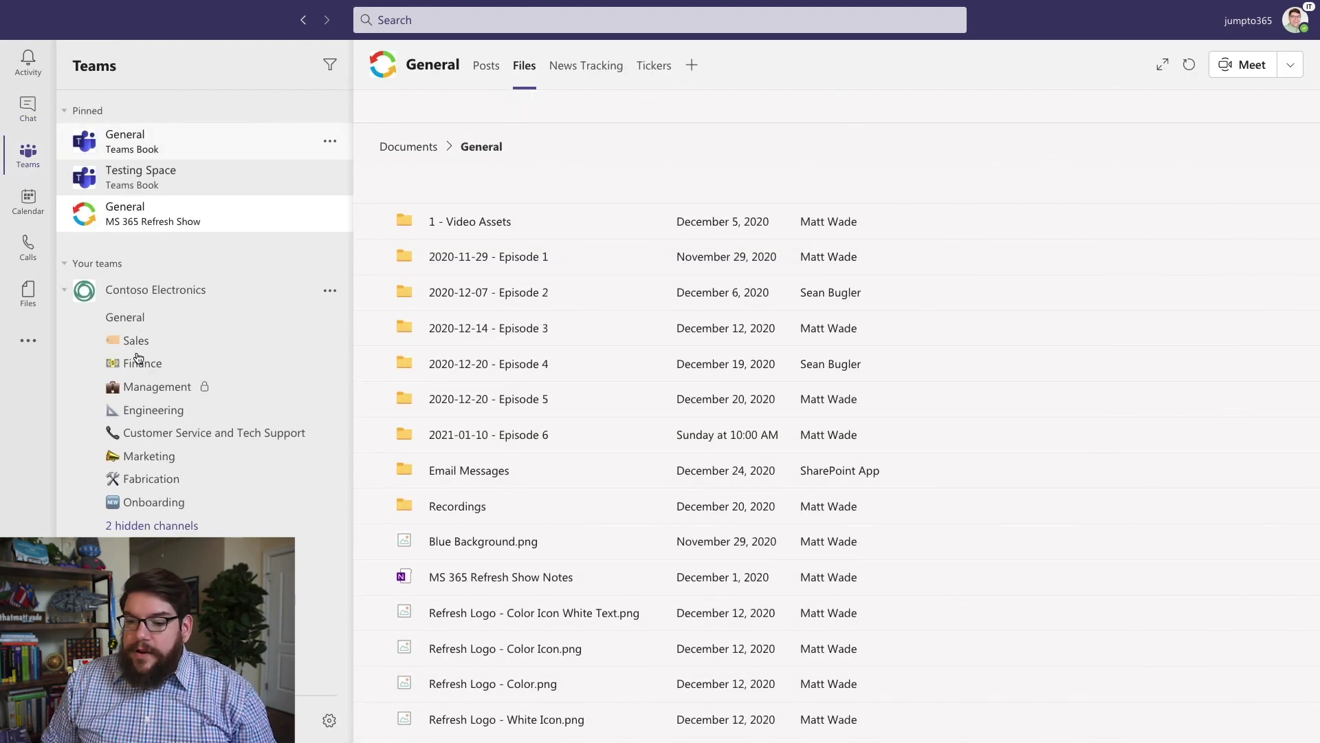
click(139, 361)
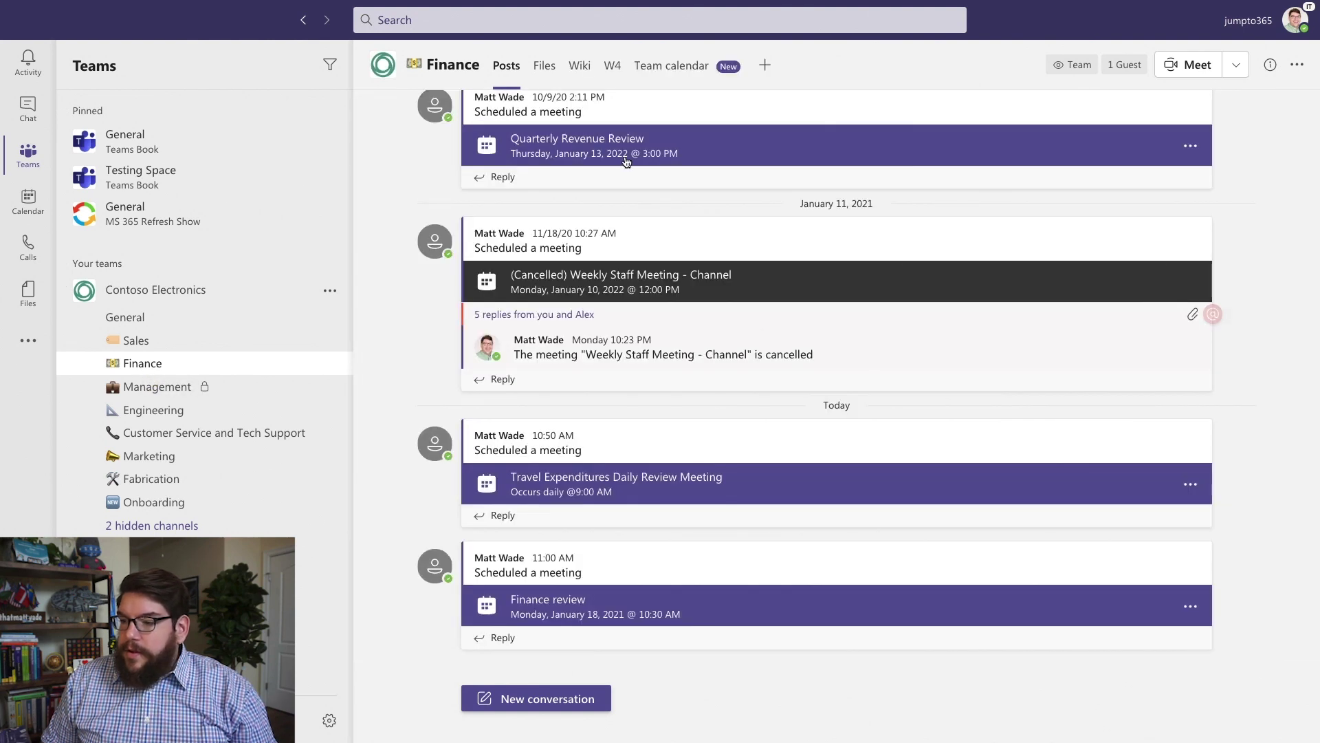
click(519, 699)
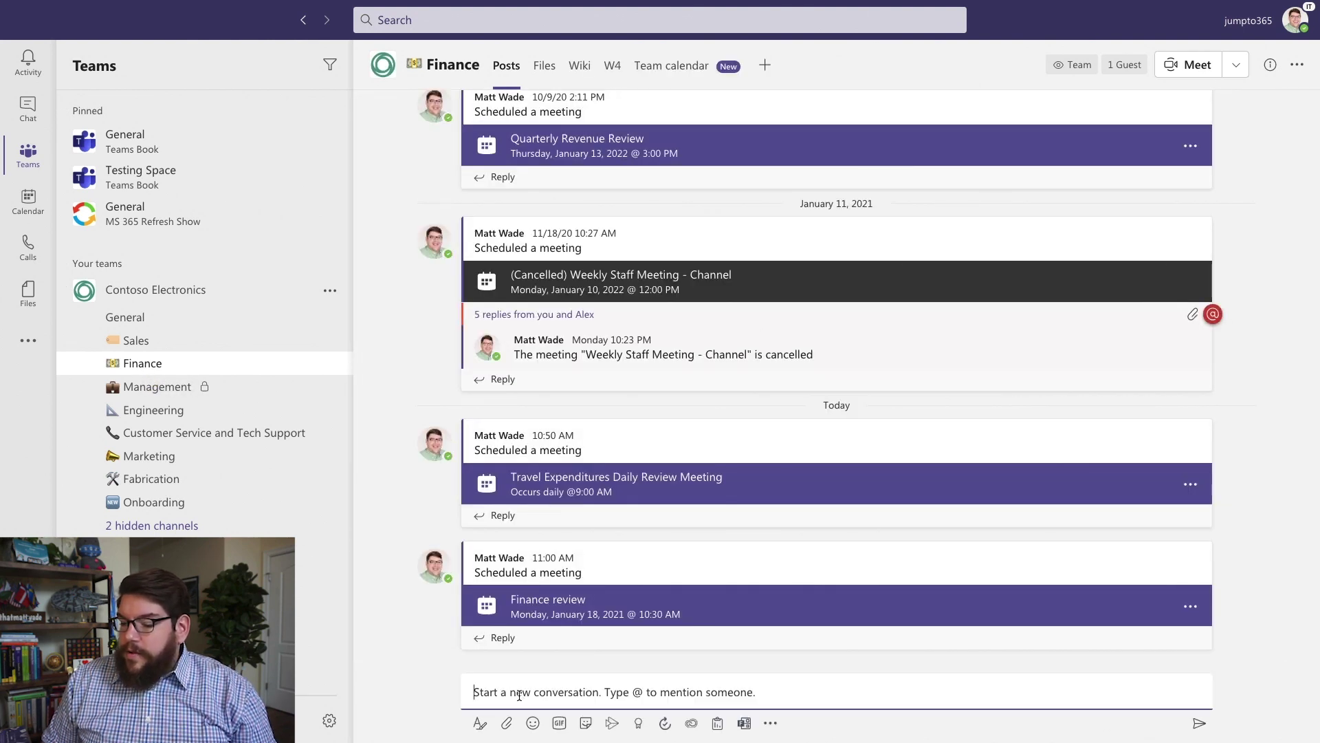
click(664, 724)
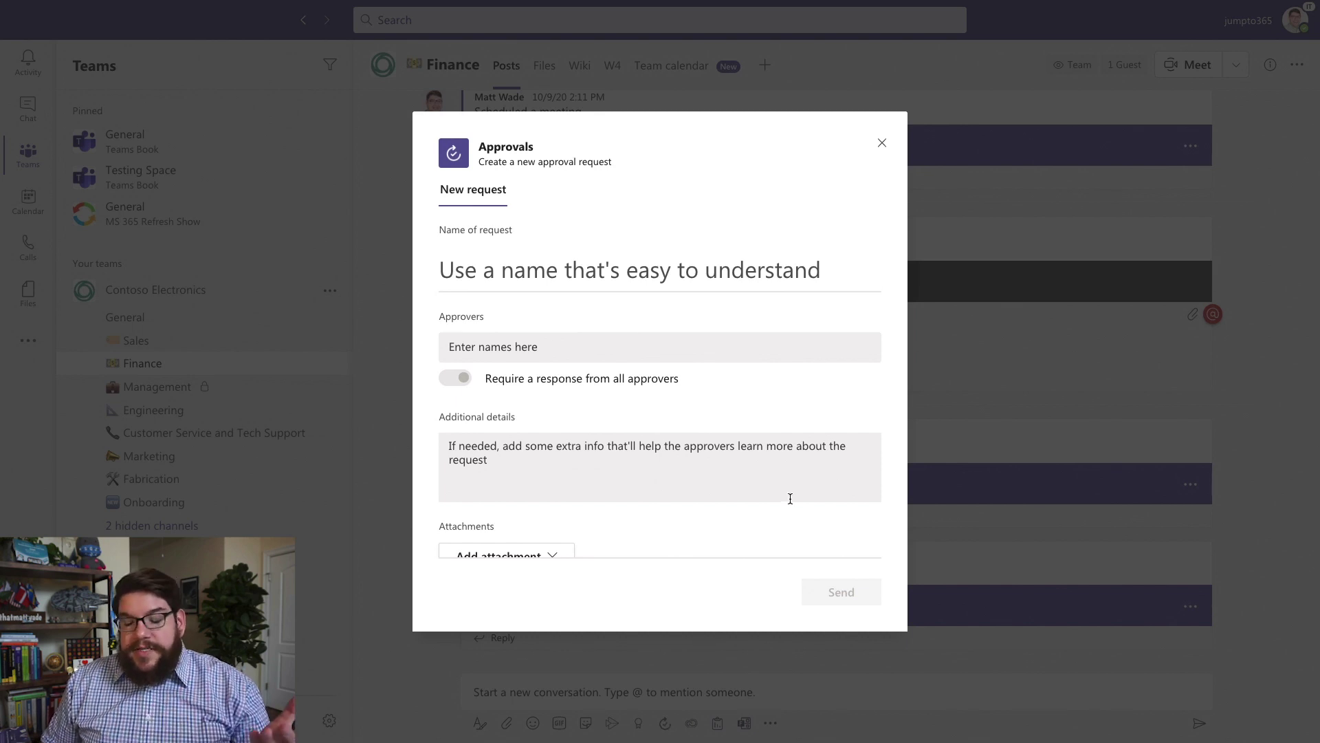
click(504, 351)
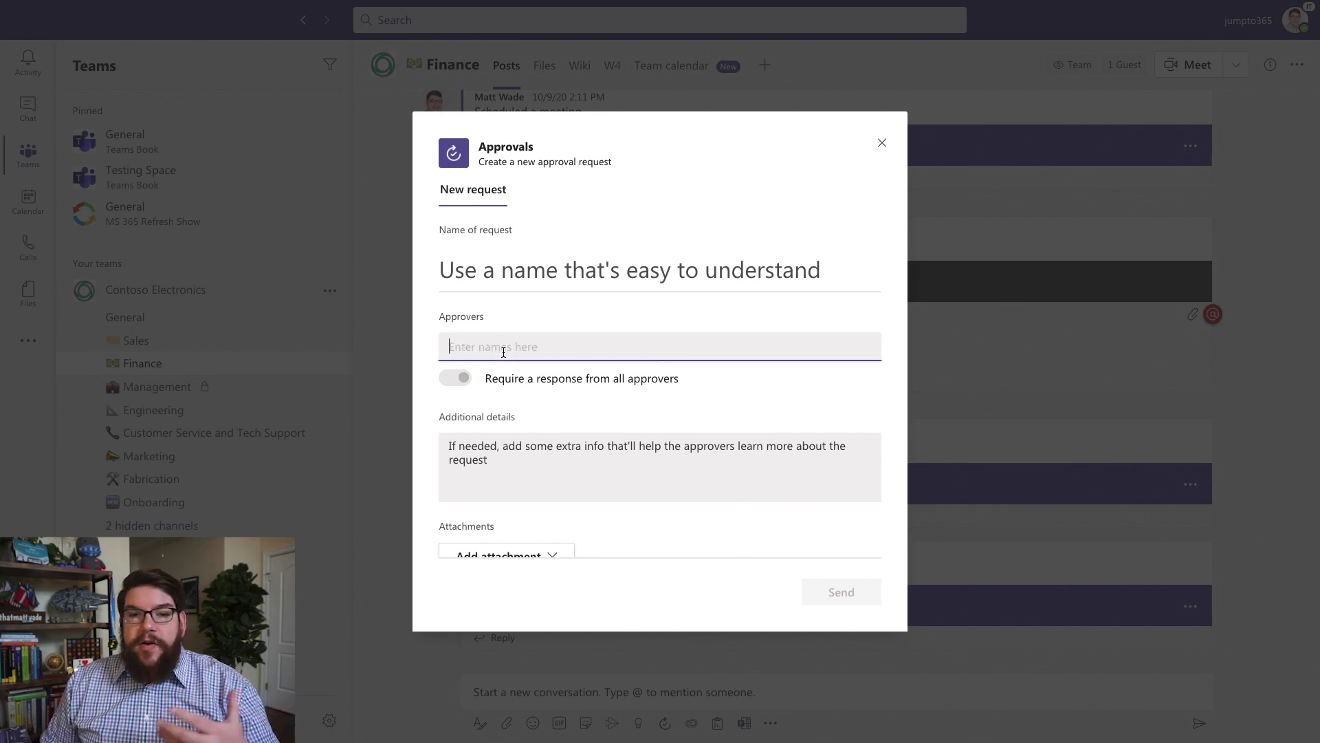
click(883, 142)
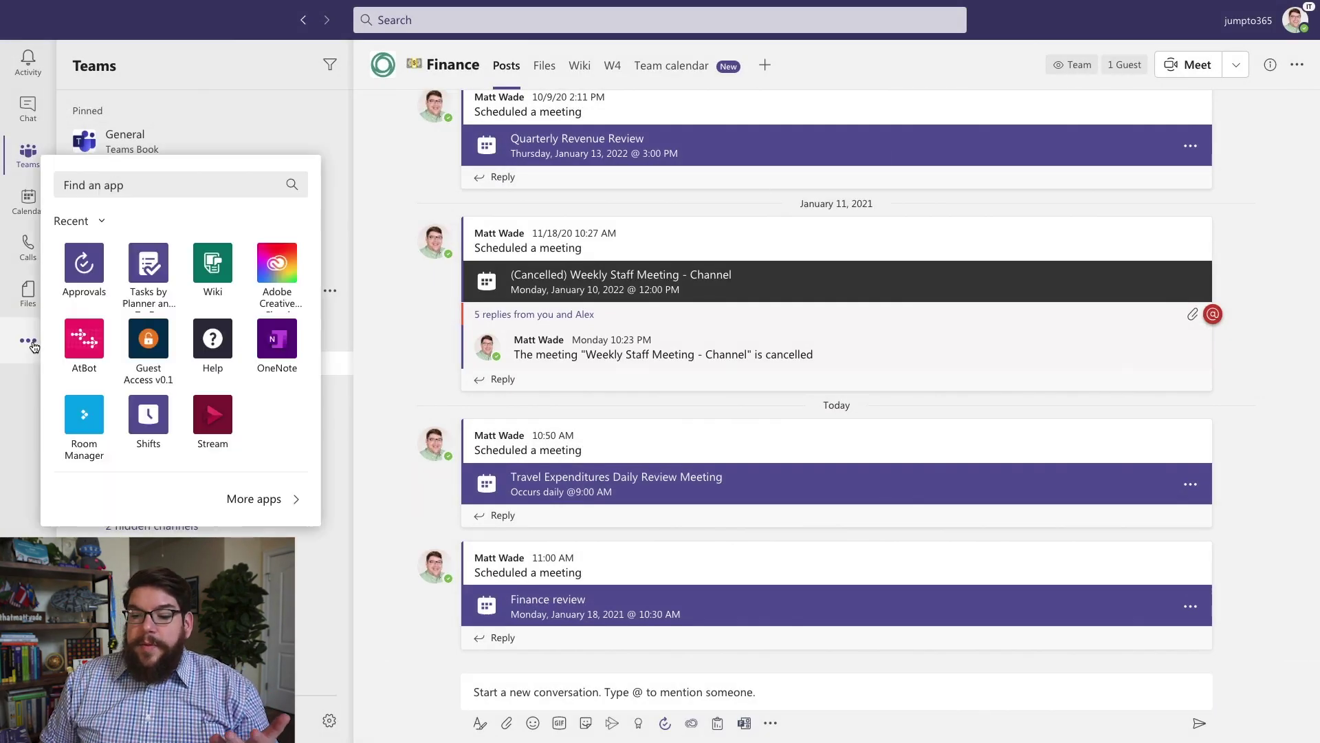
Create a new approval request in the Approvals app and name it "Social media post draft plan".
click(85, 277)
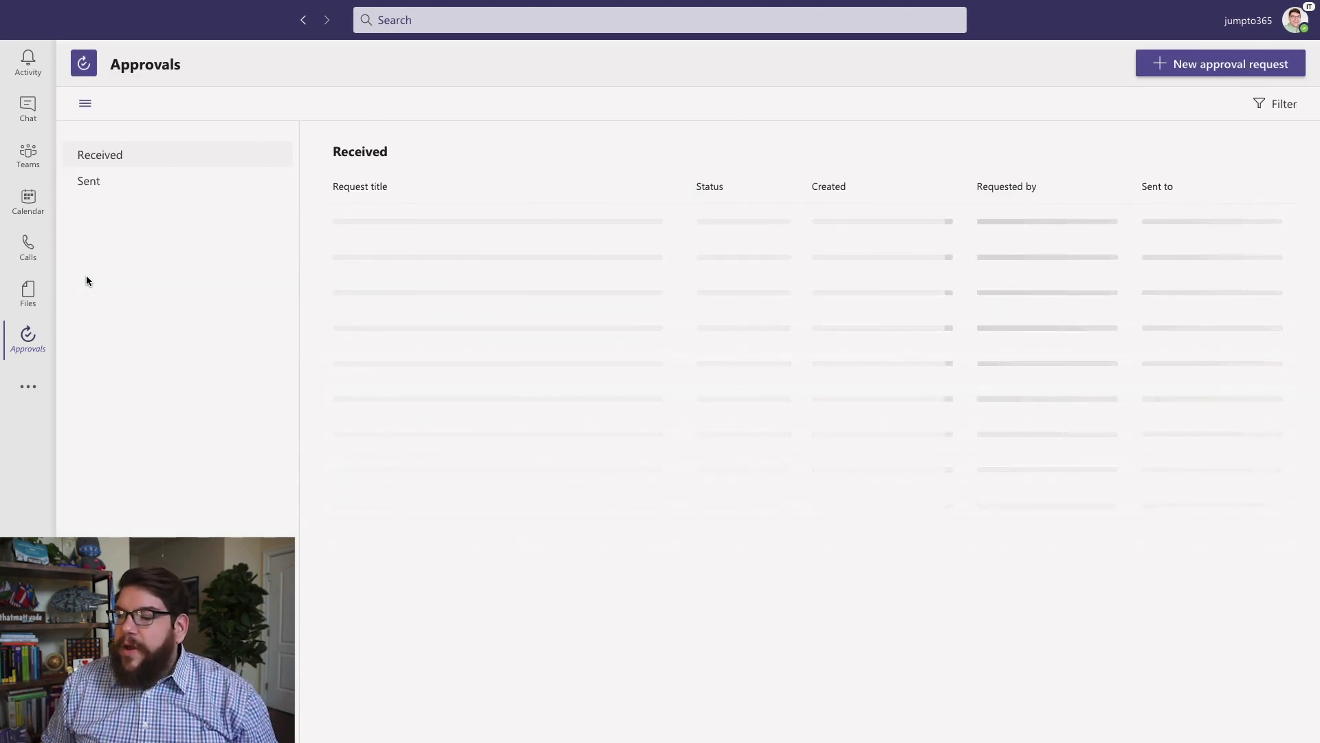
click(1189, 67)
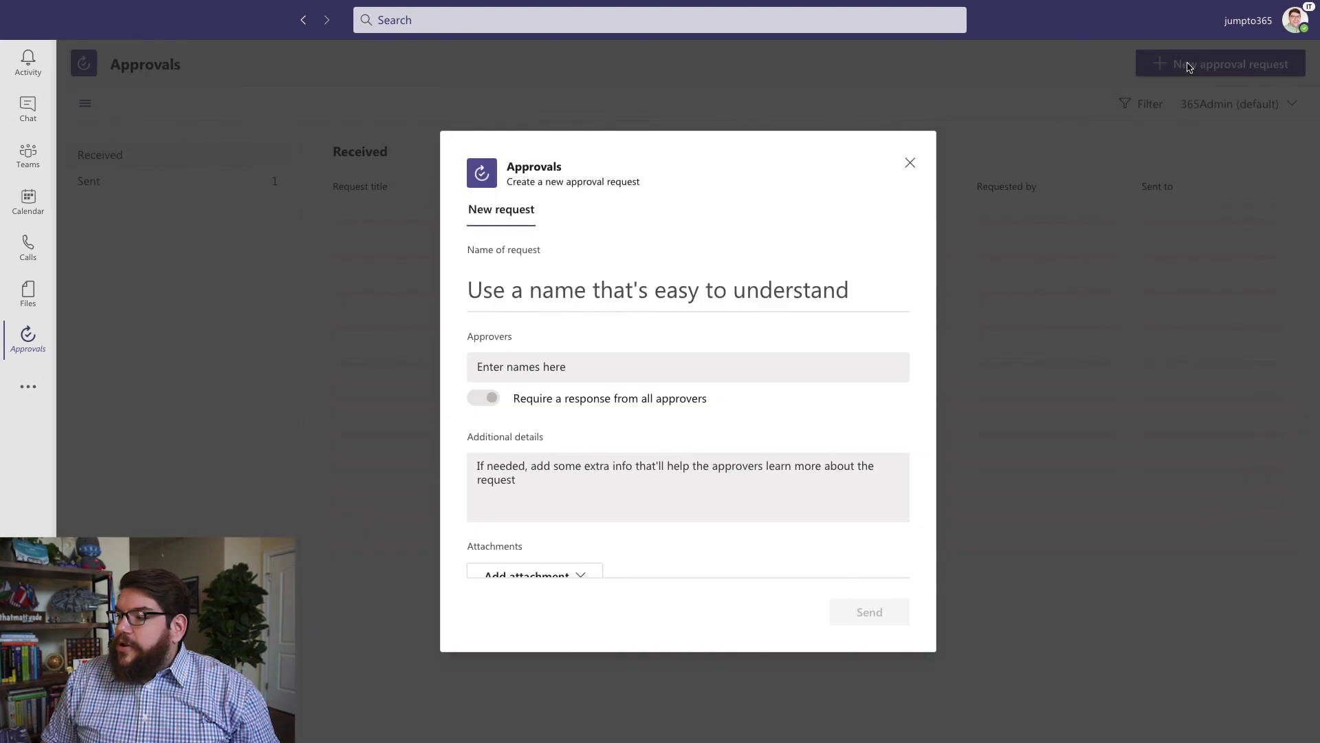
click(566, 284)
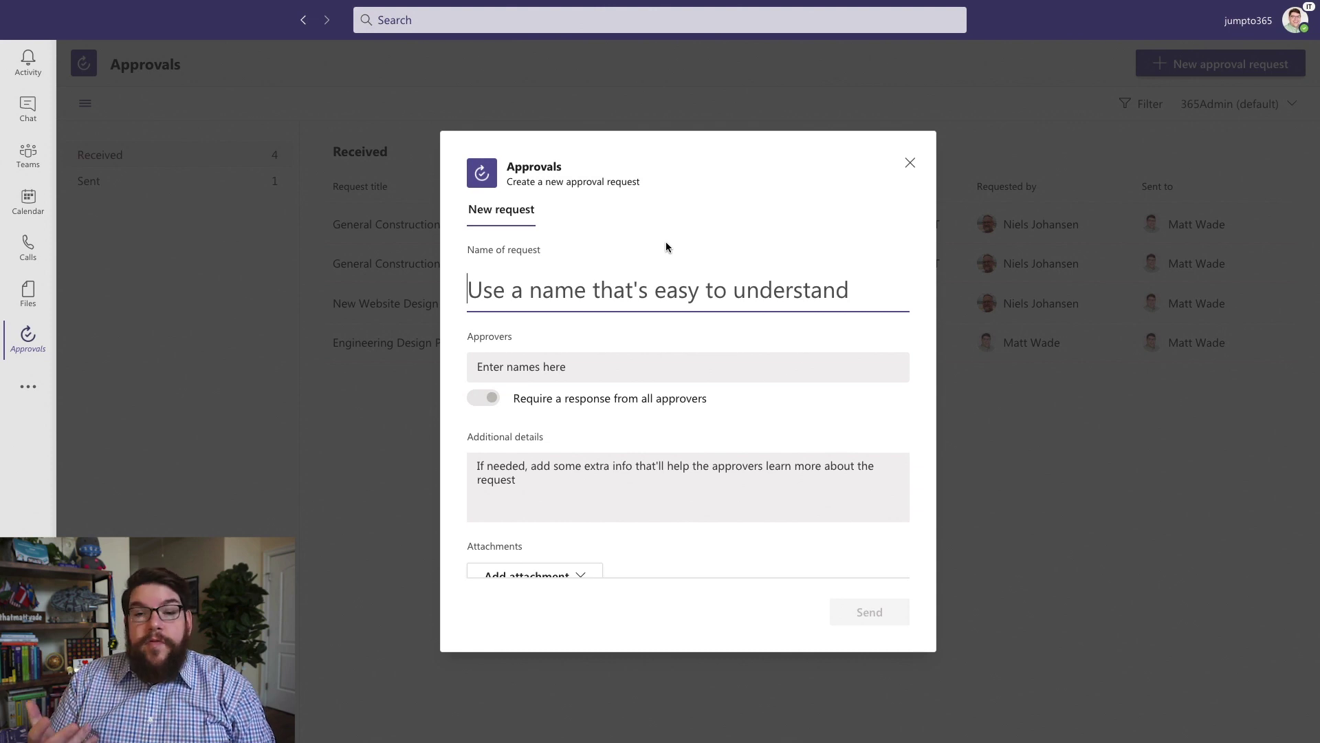
text(So)
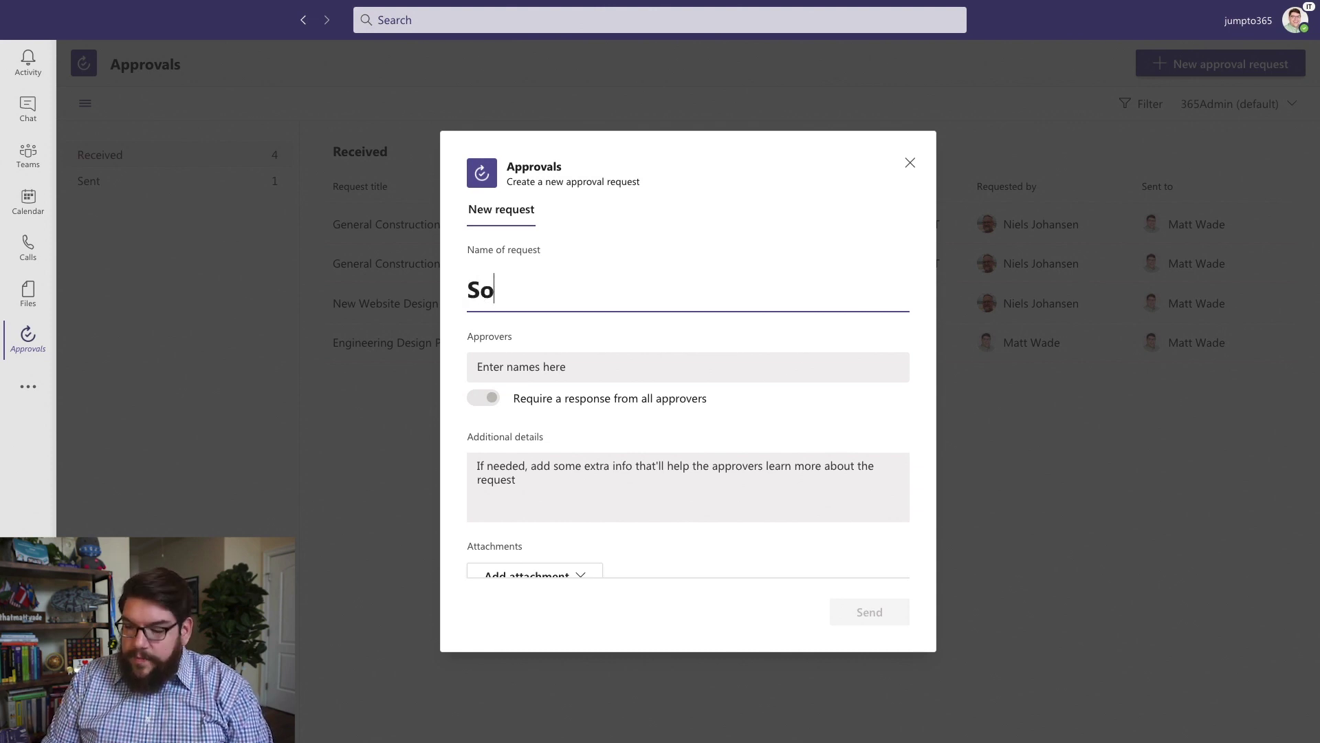
text(cial media pos)
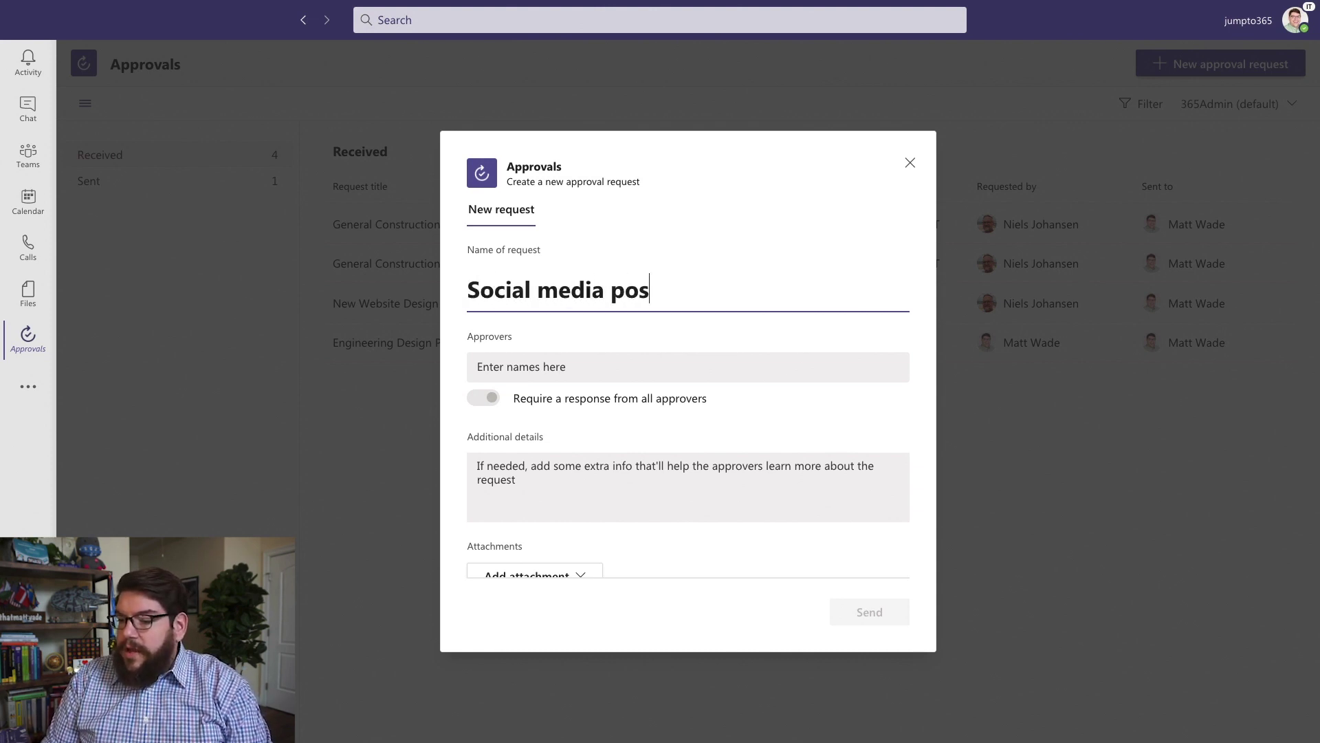
text(t)
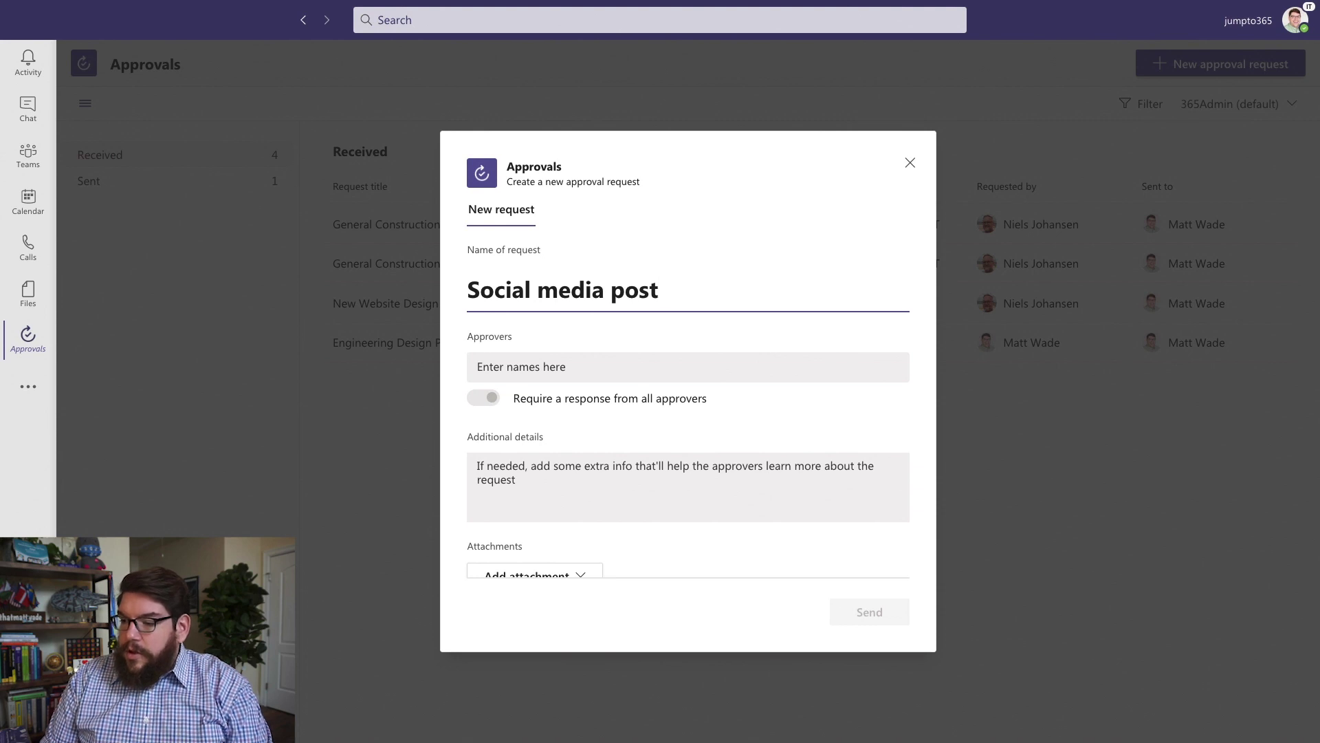
text( draft plan)
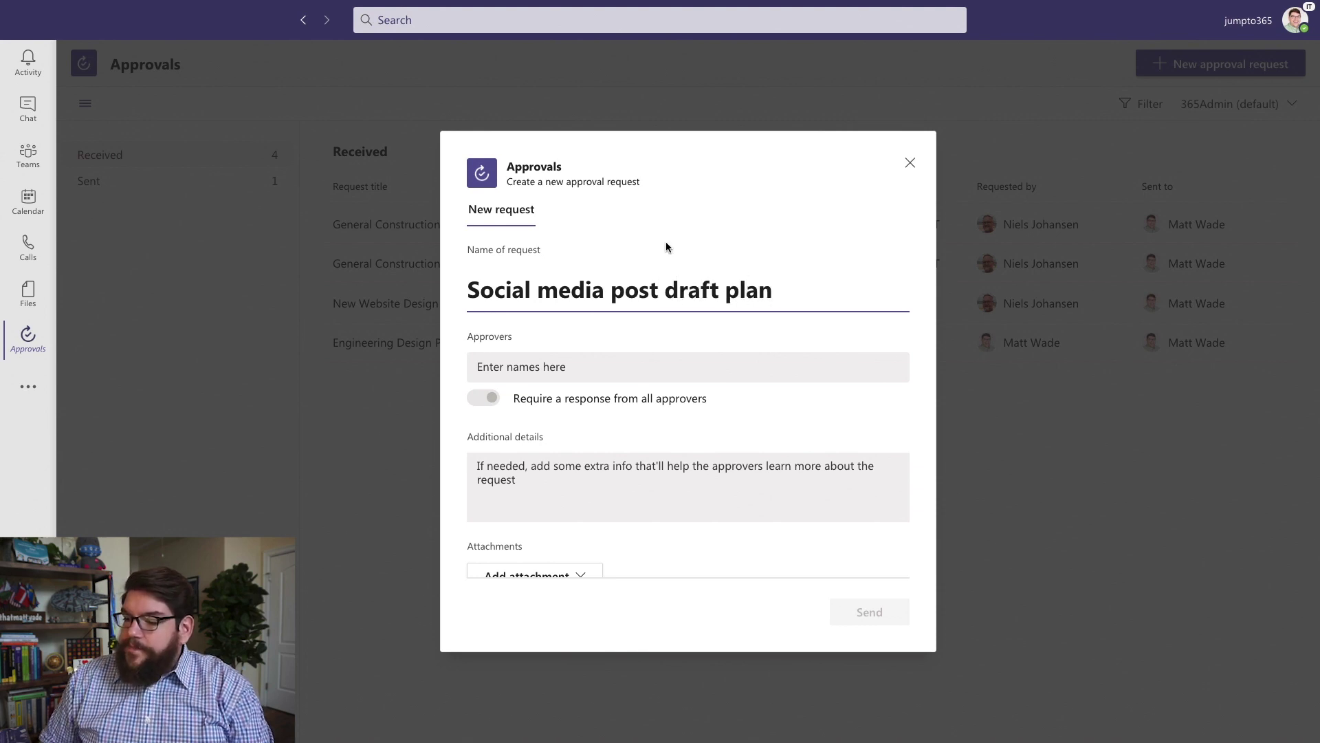
Add two colleagues as approvers of the request and keep a response required from all approvers.
click(531, 364)
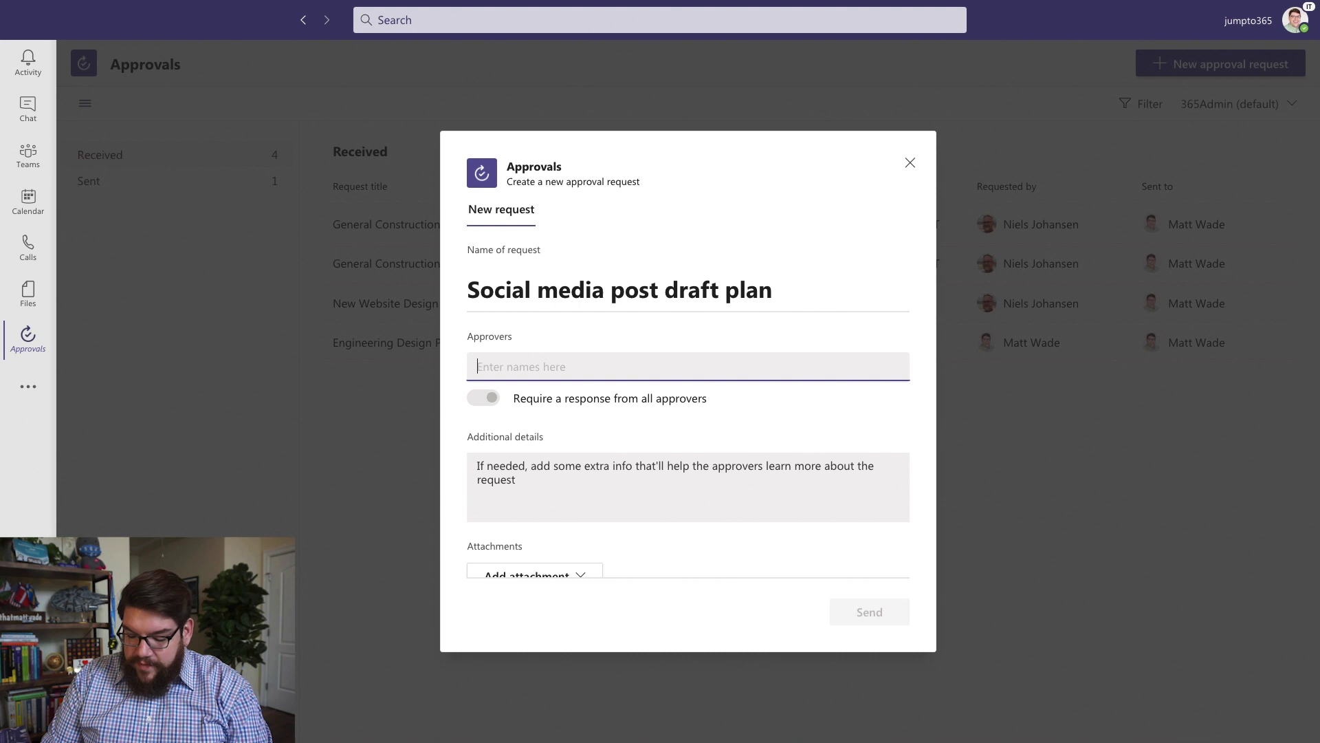
text(megan)
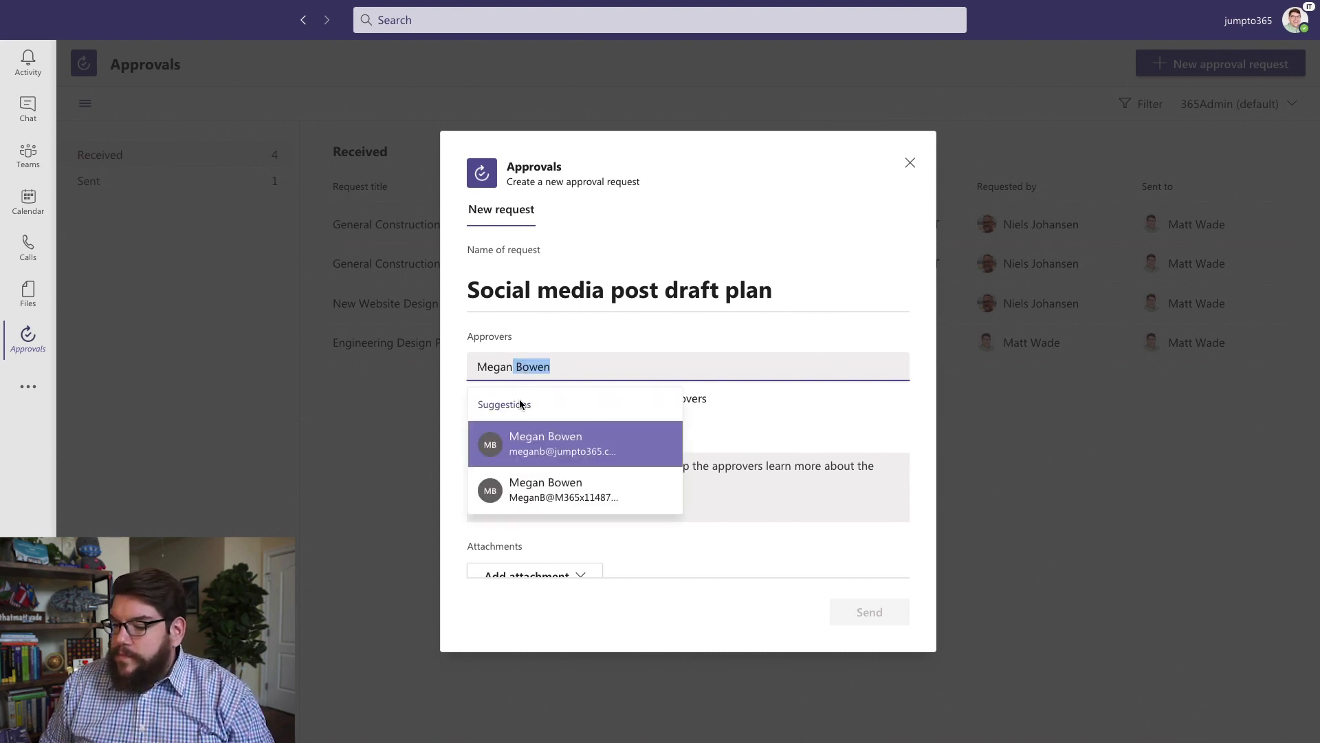
click(514, 443)
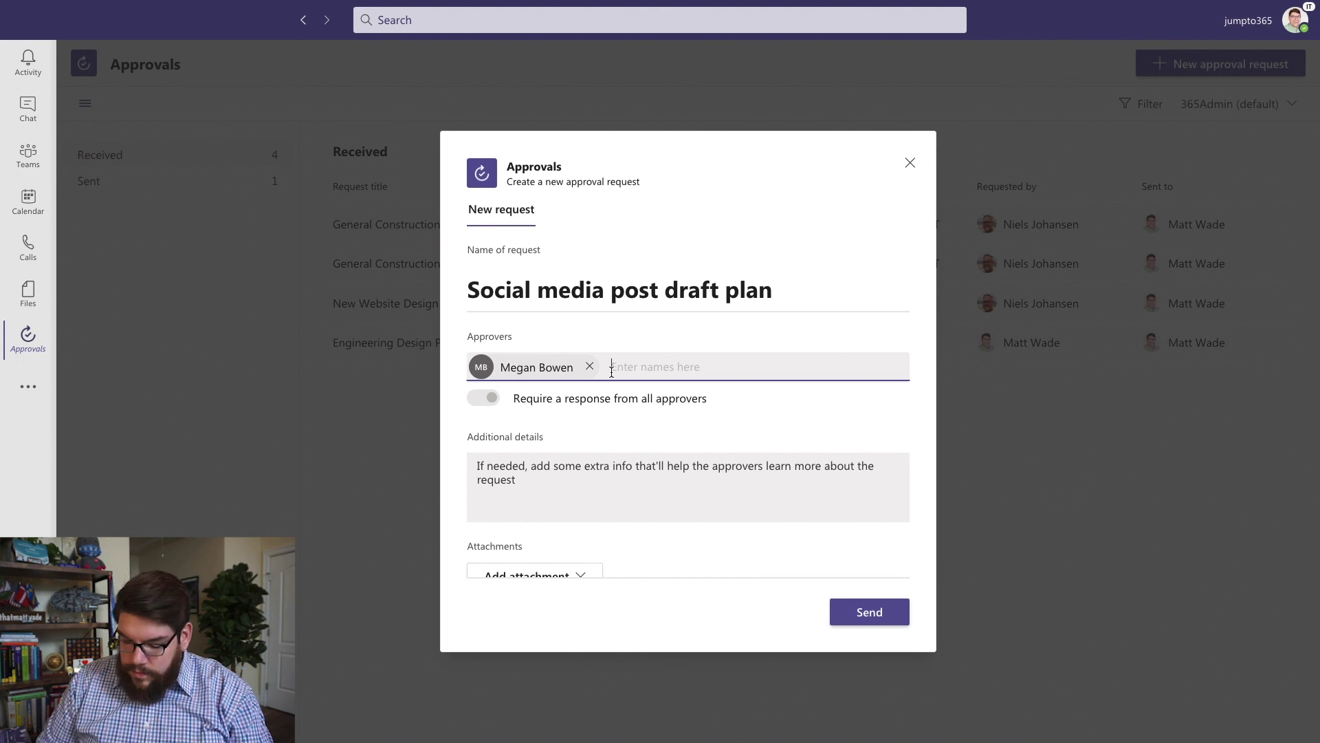
text(niels)
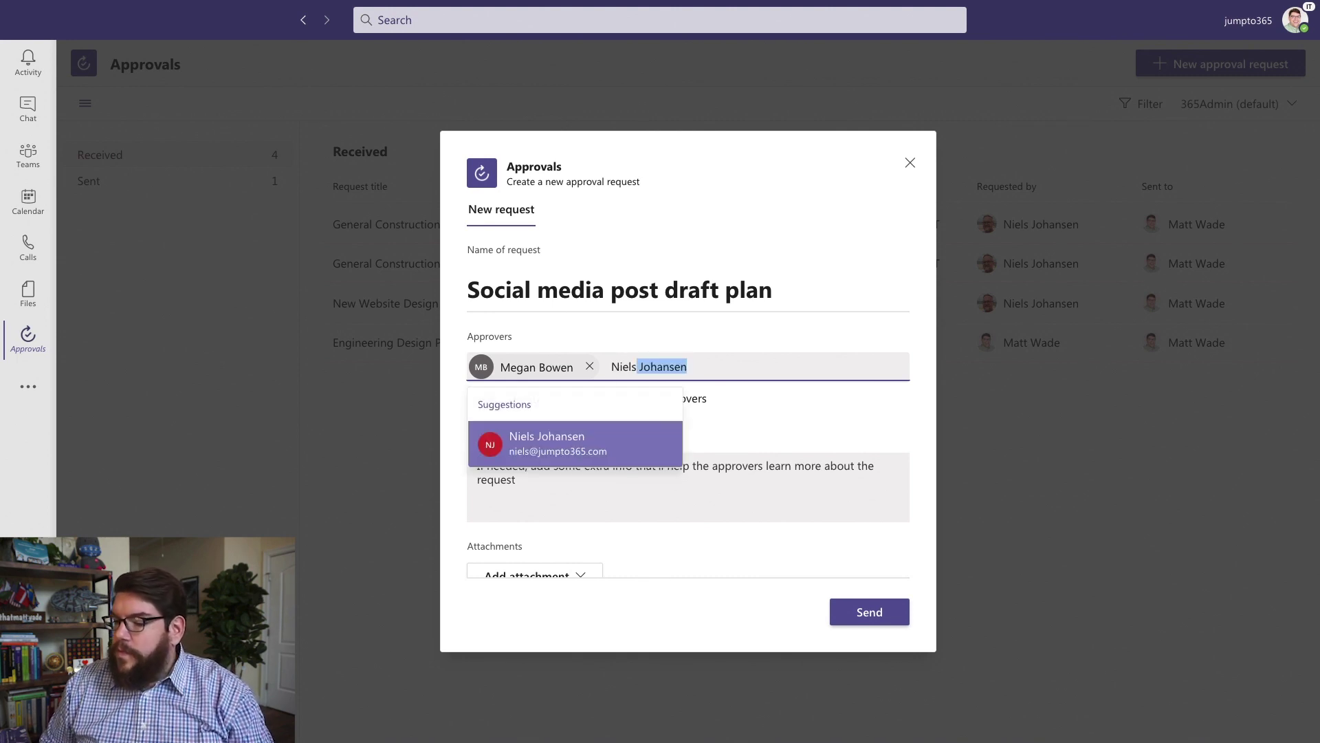
click(561, 444)
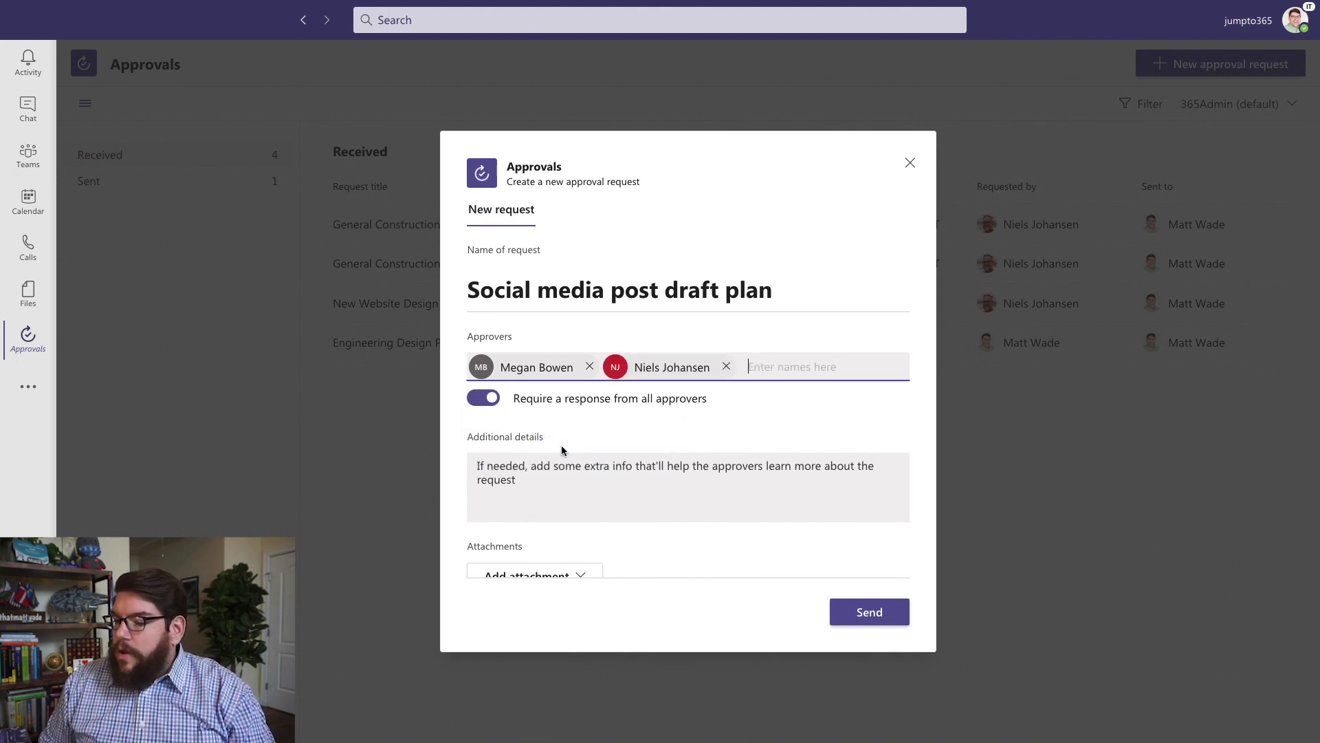
click(486, 406)
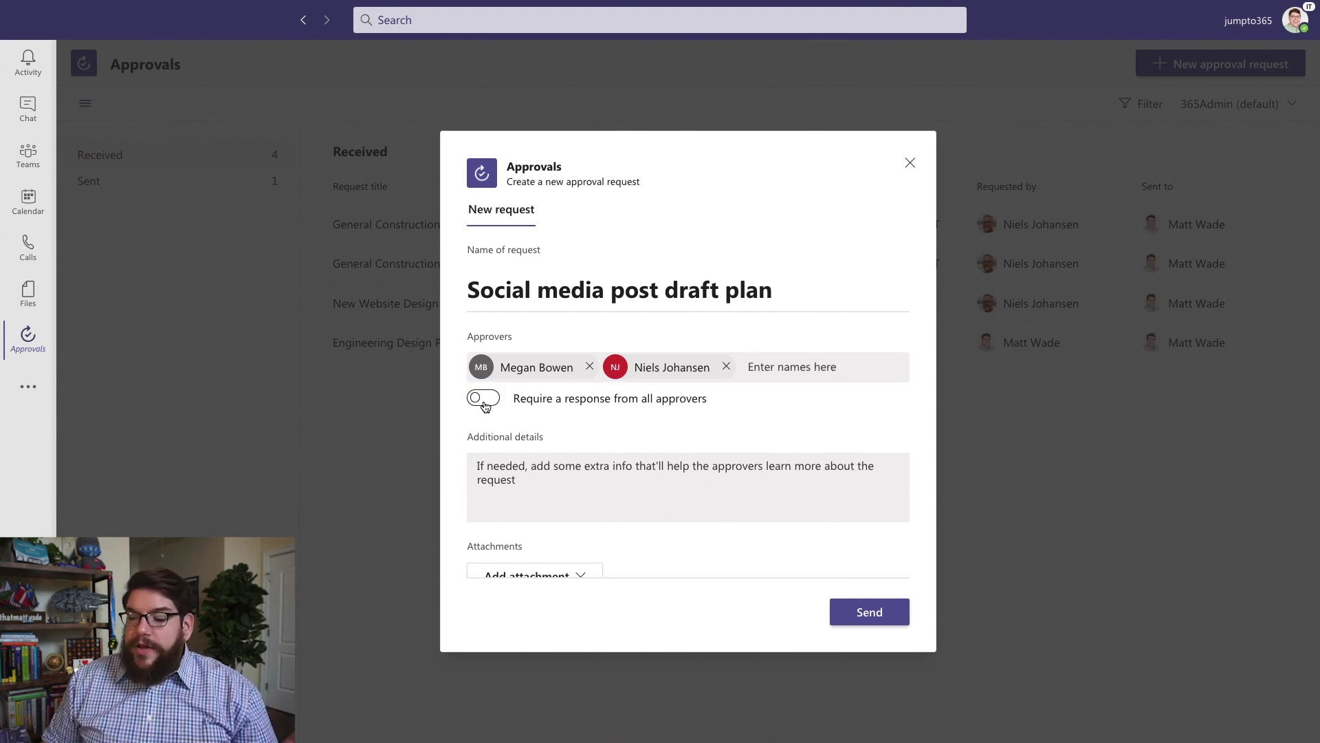
click(484, 399)
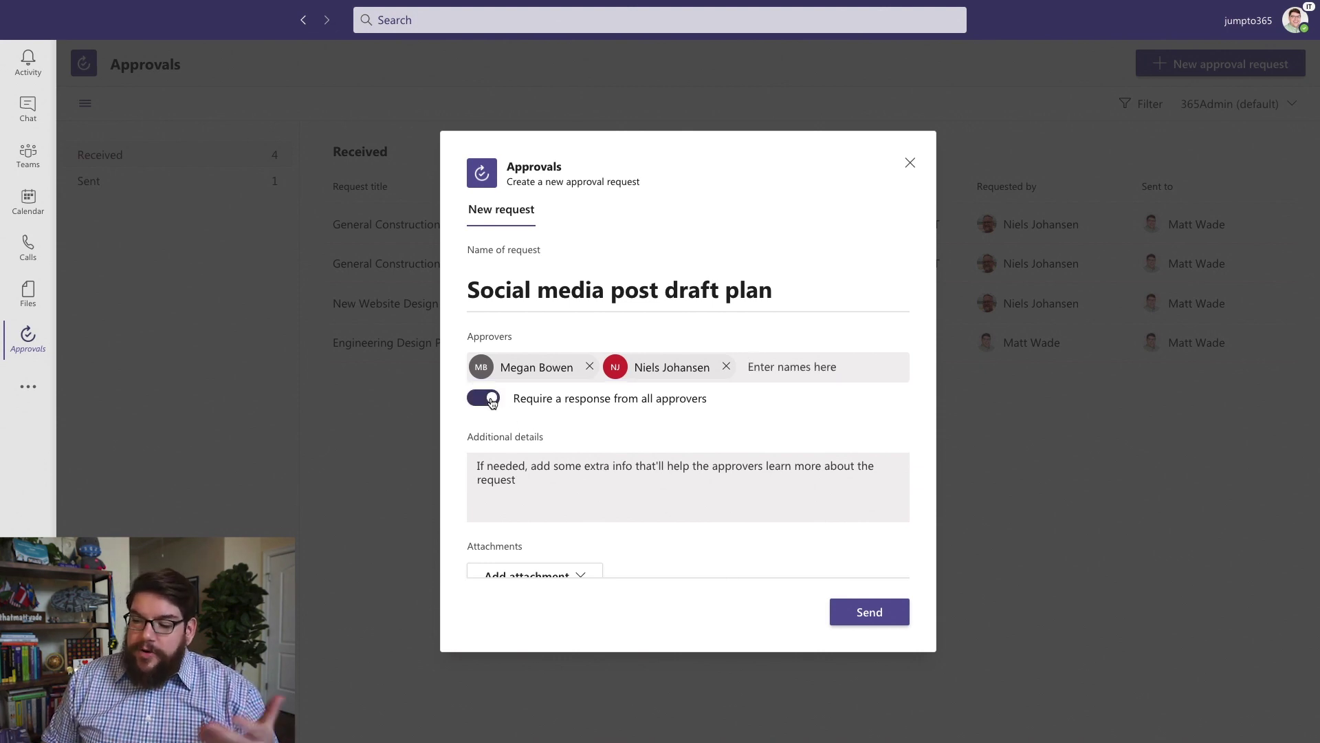
Enter "Here's the schedule of social media posts for next month for approval." as the request's additional details.
click(549, 478)
scroll(549, 478, down, 1)
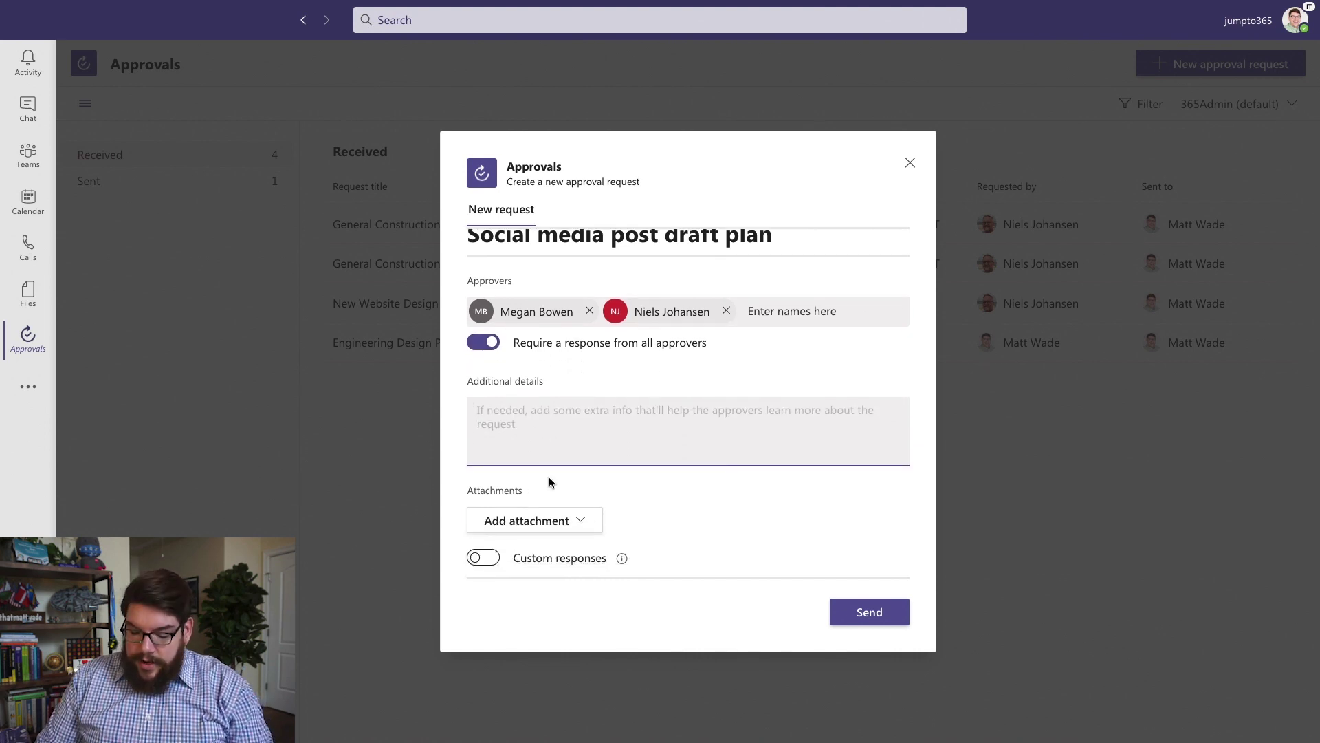
text(Here's the schedul)
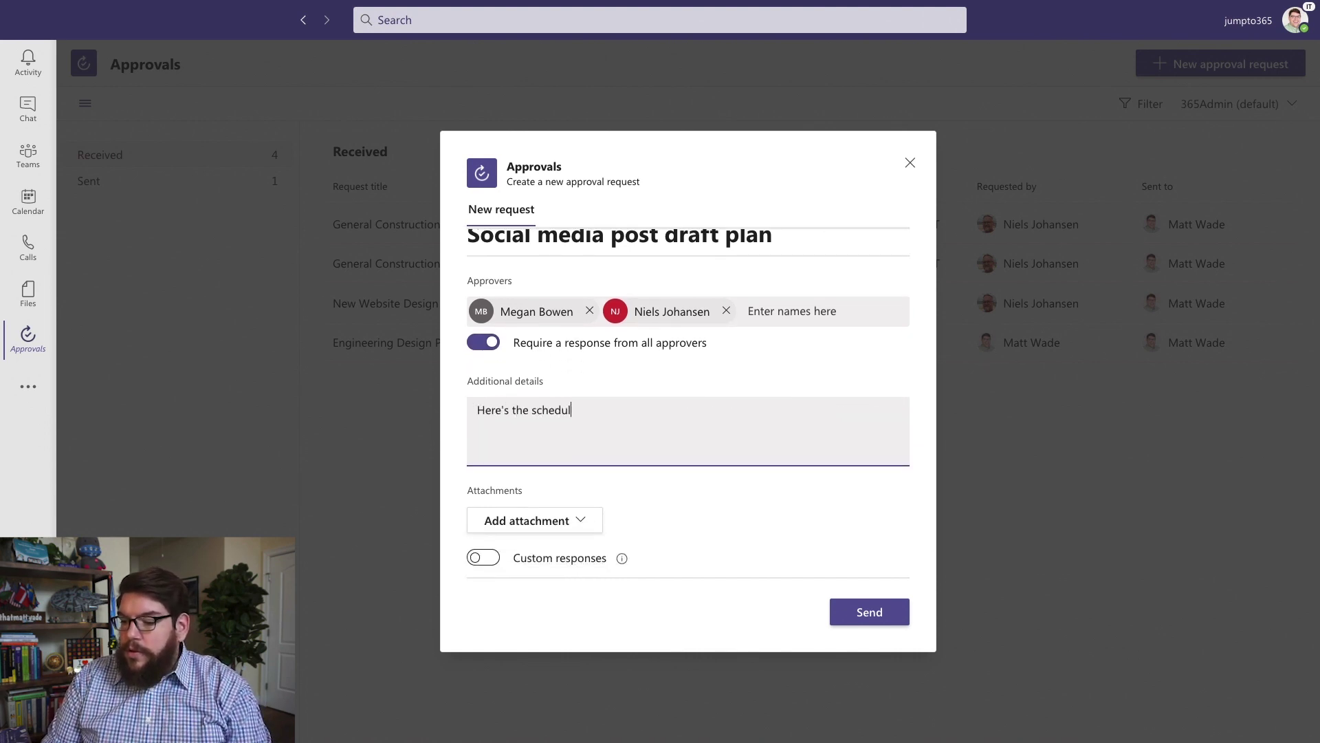
text(e of social meida)
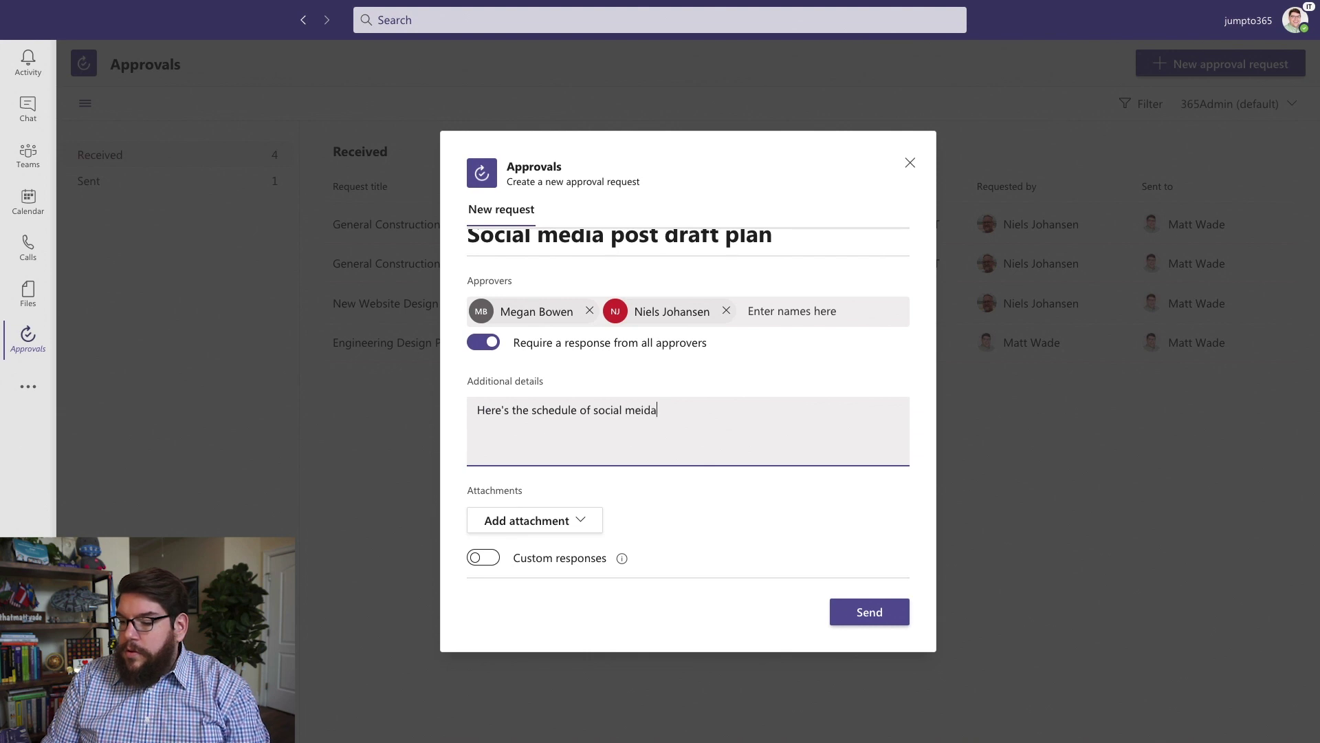
key(BackSpace)
key(BackSpace)
key(BackSpace)
text(dia posts for ne)
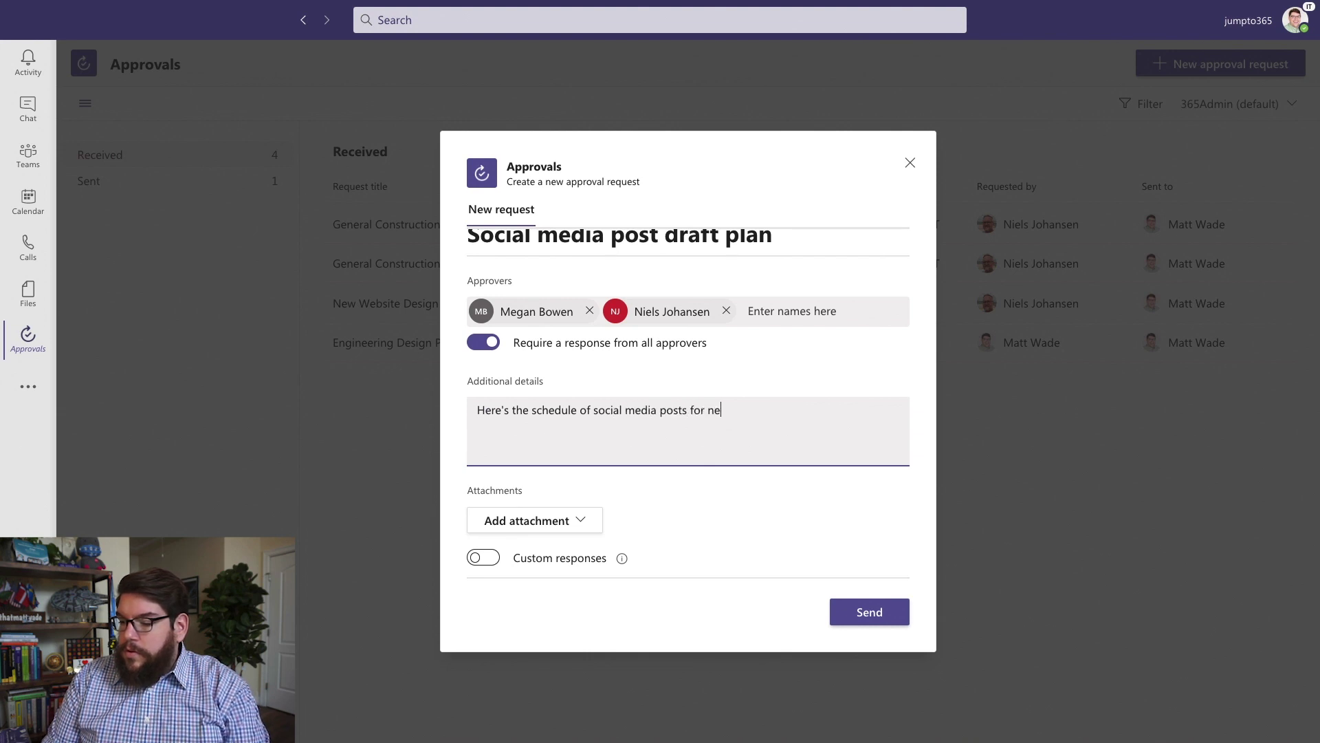
text(xt month for ap)
key(BackSpace)
text(ap)
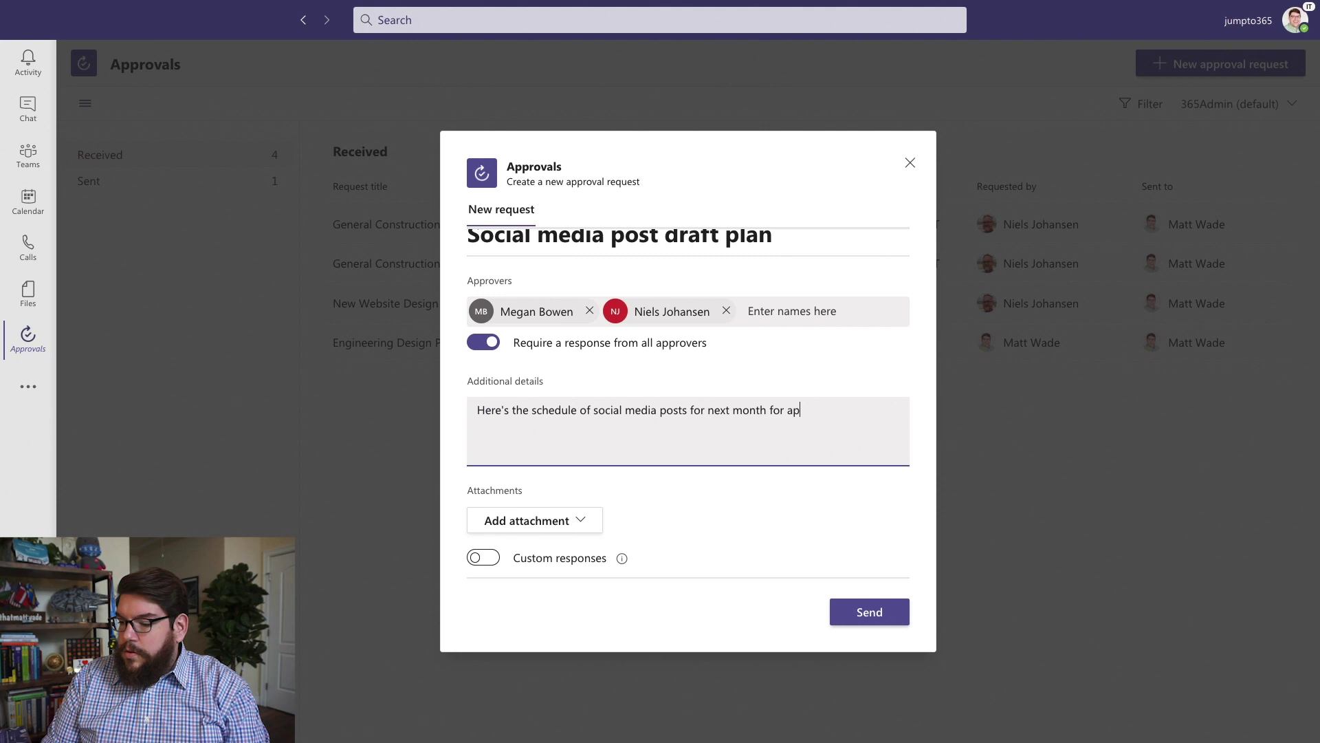
text(proval.)
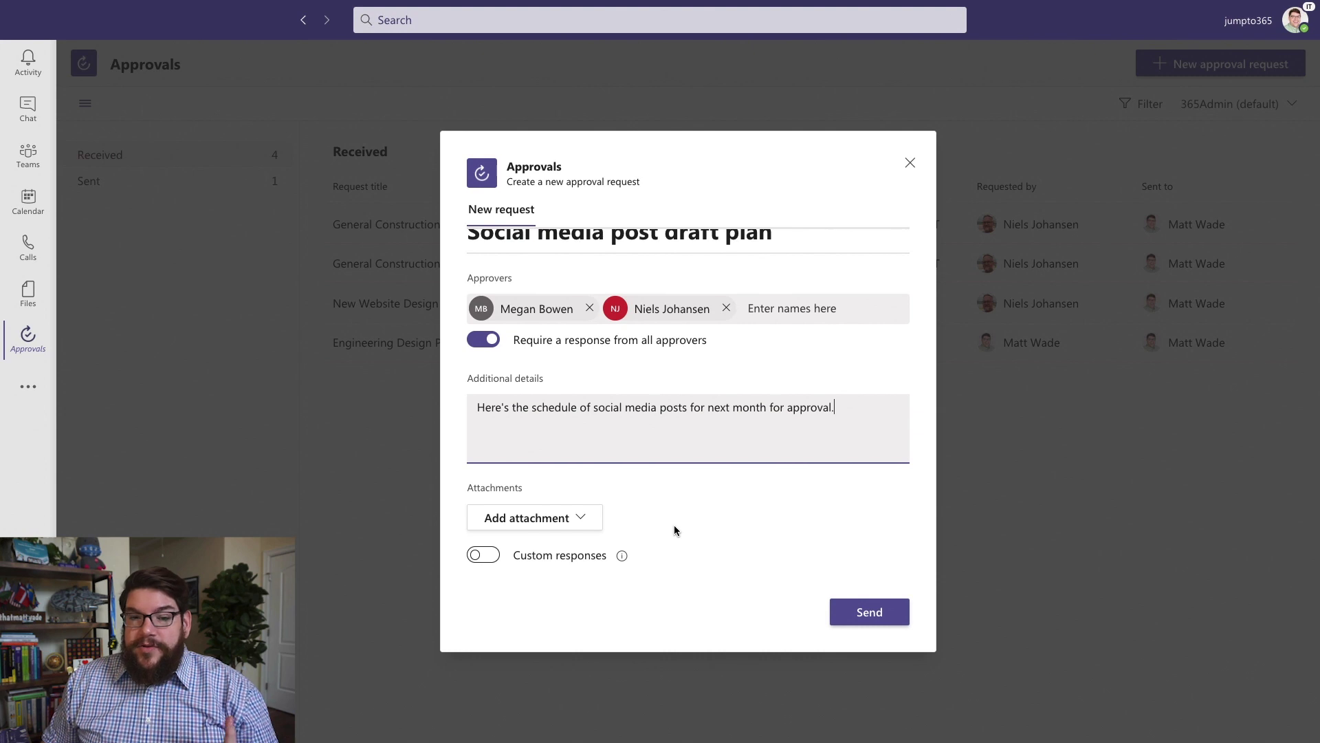
Attach Social Media Post Plan for February.xlsx from the computer's Desktop folder to the request.
click(585, 521)
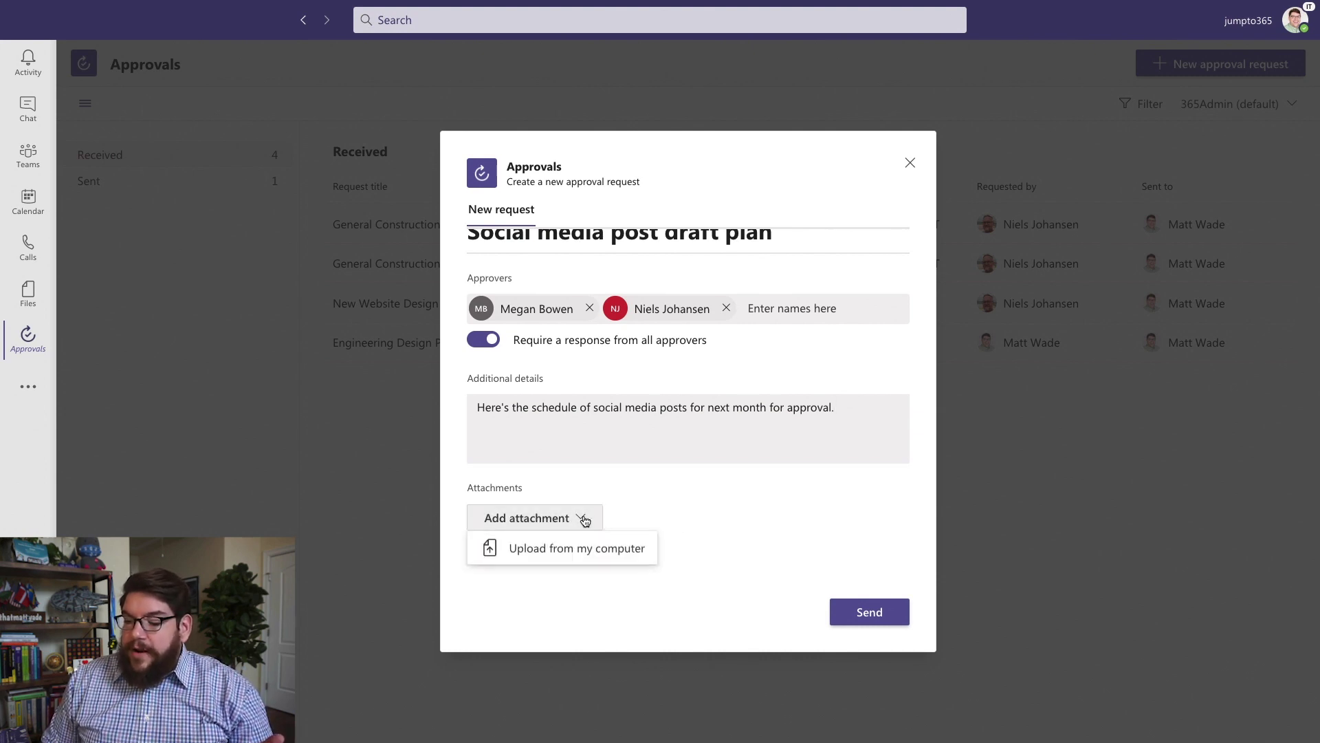
click(561, 550)
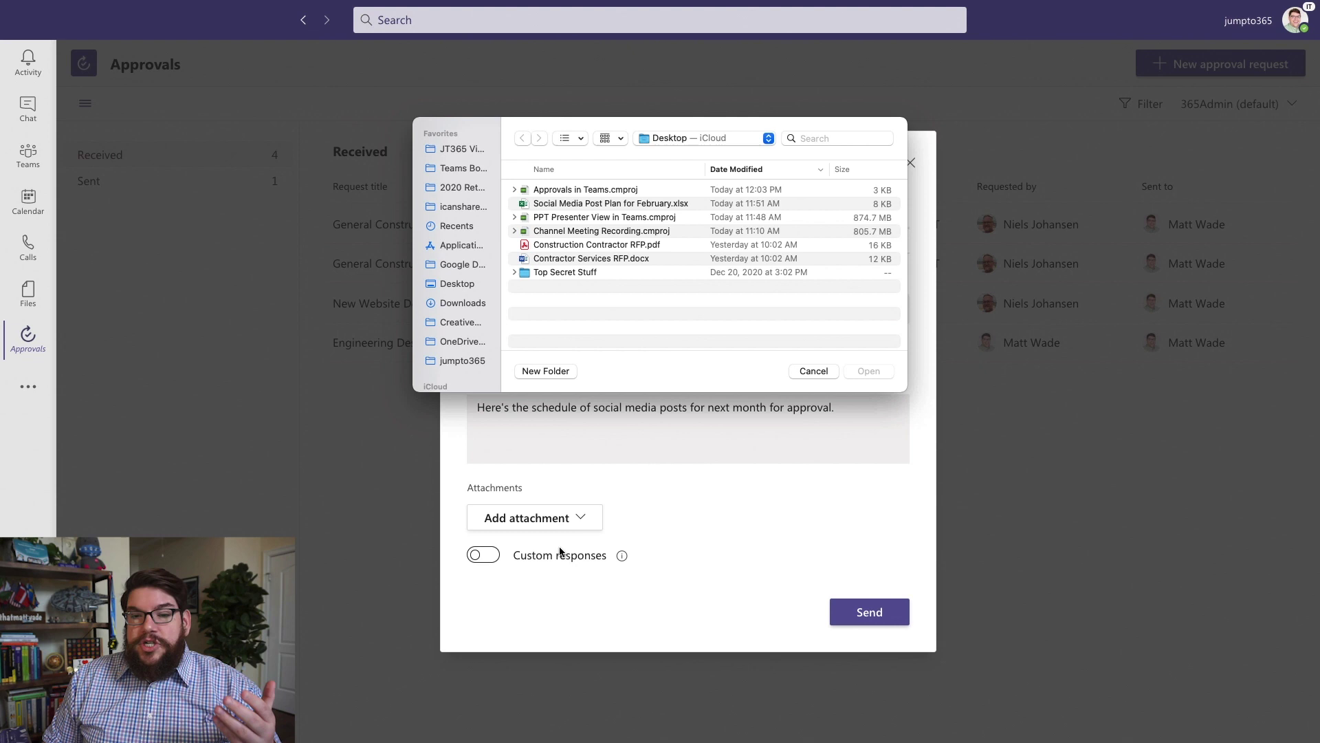
click(468, 284)
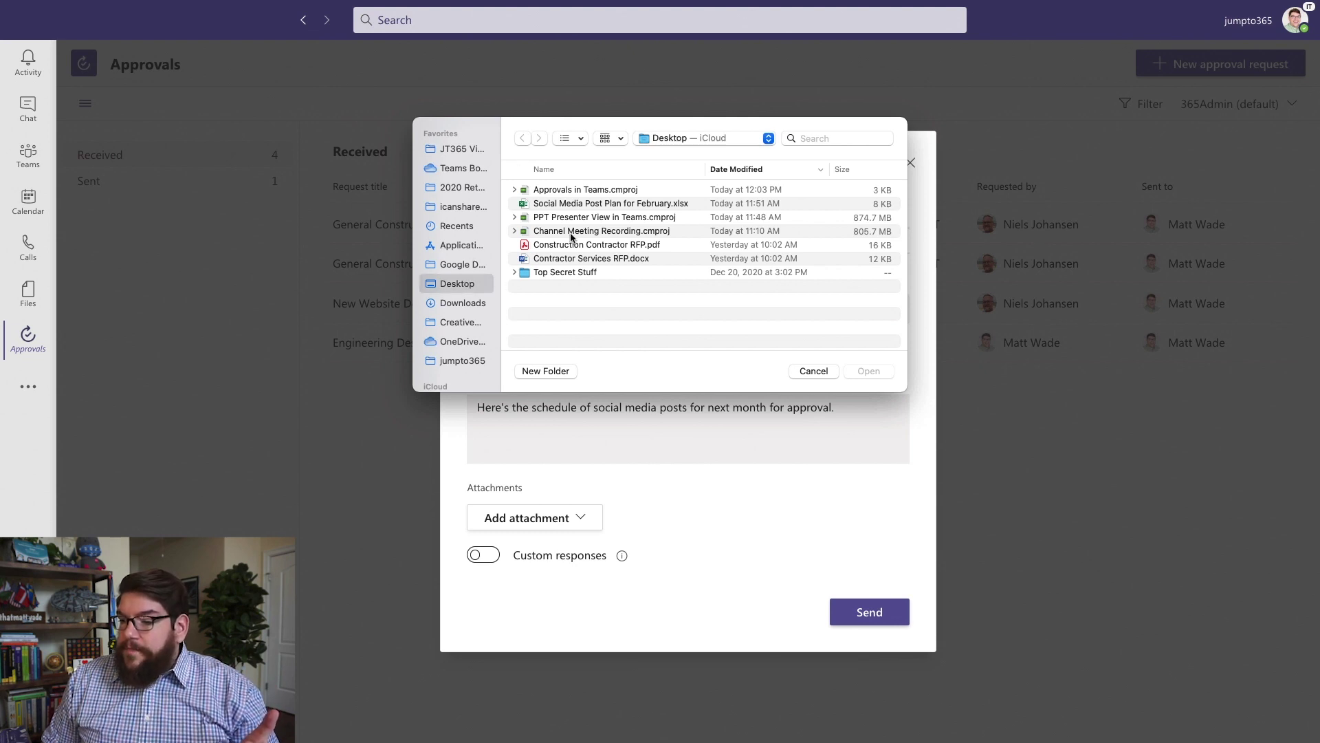
click(572, 204)
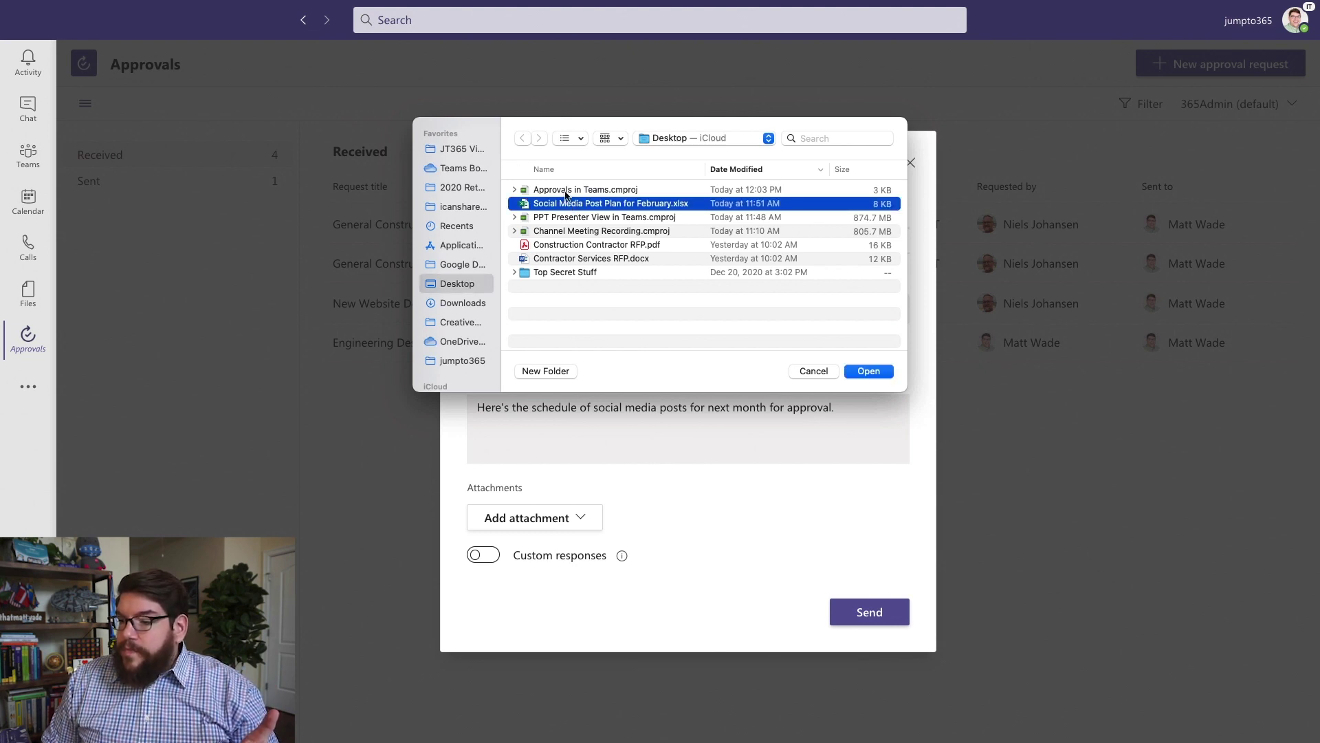
click(859, 371)
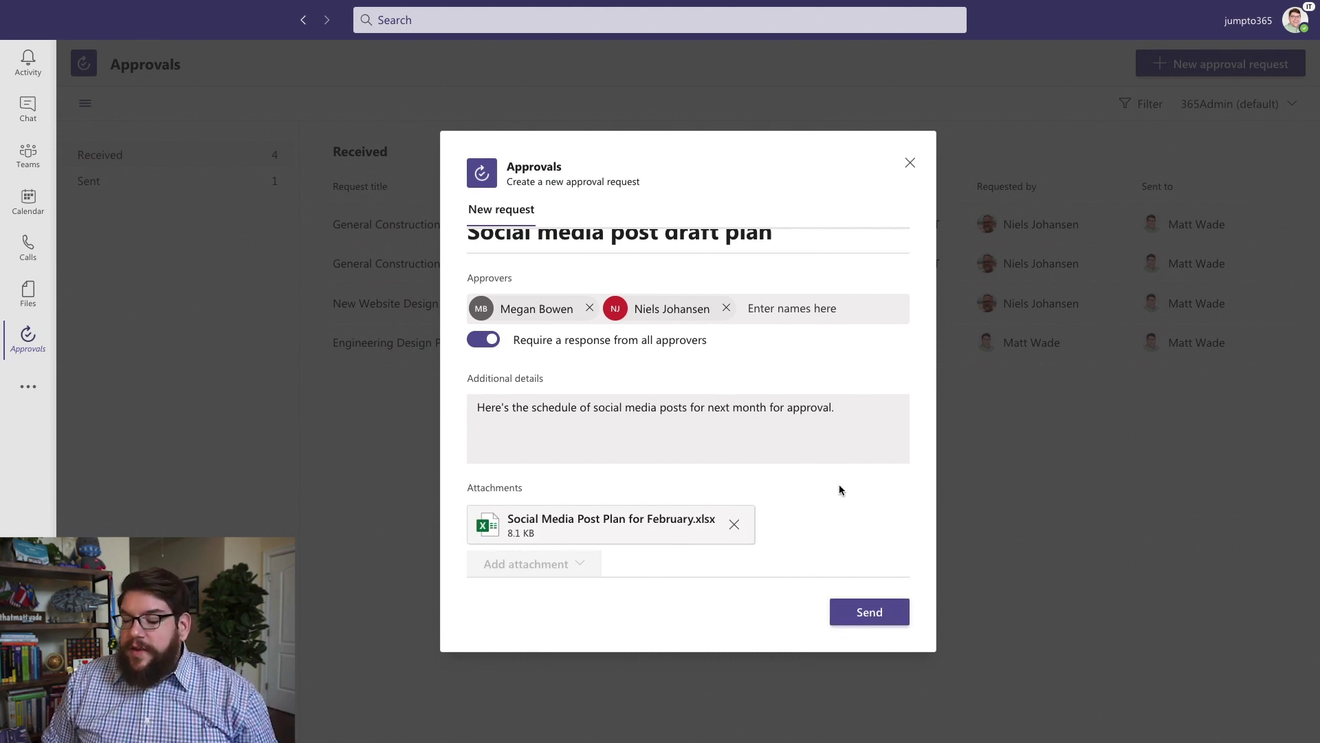
View the custom response fields of the request and turn custom responses back off.
scroll(840, 487, down, 1)
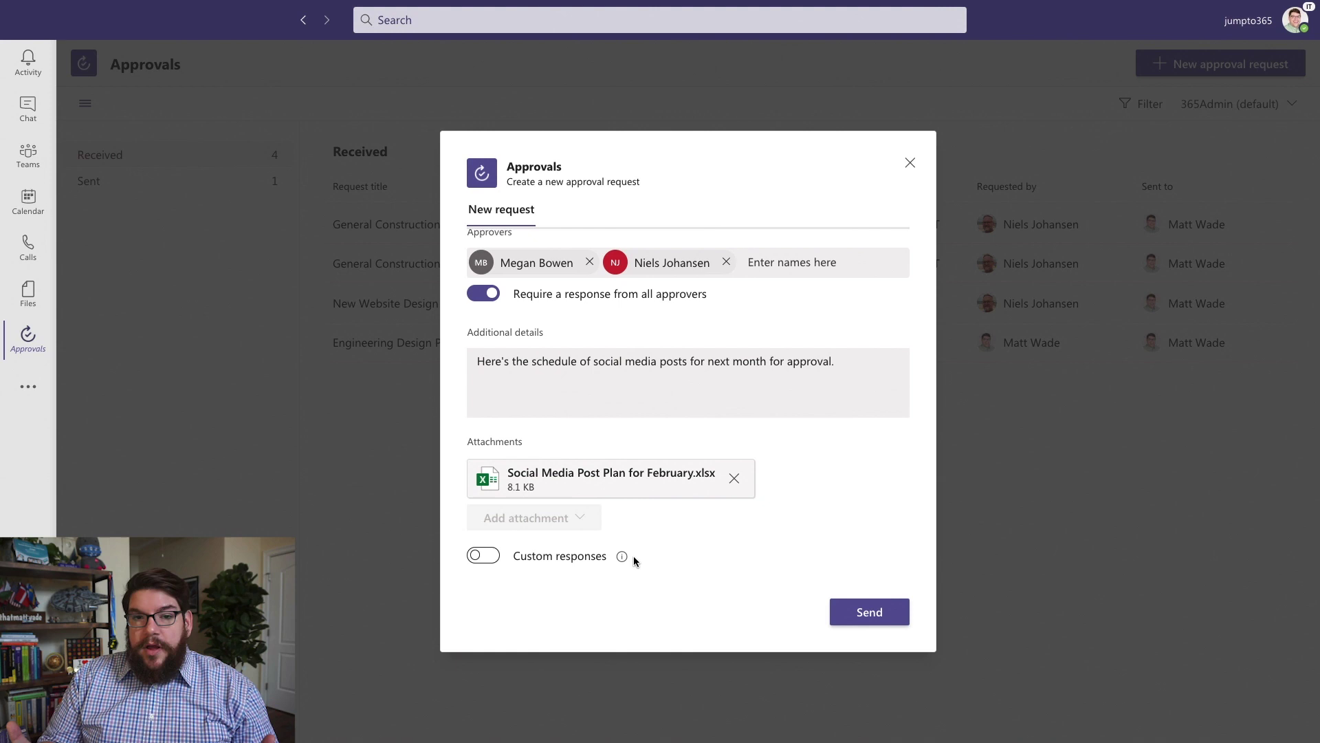
click(483, 555)
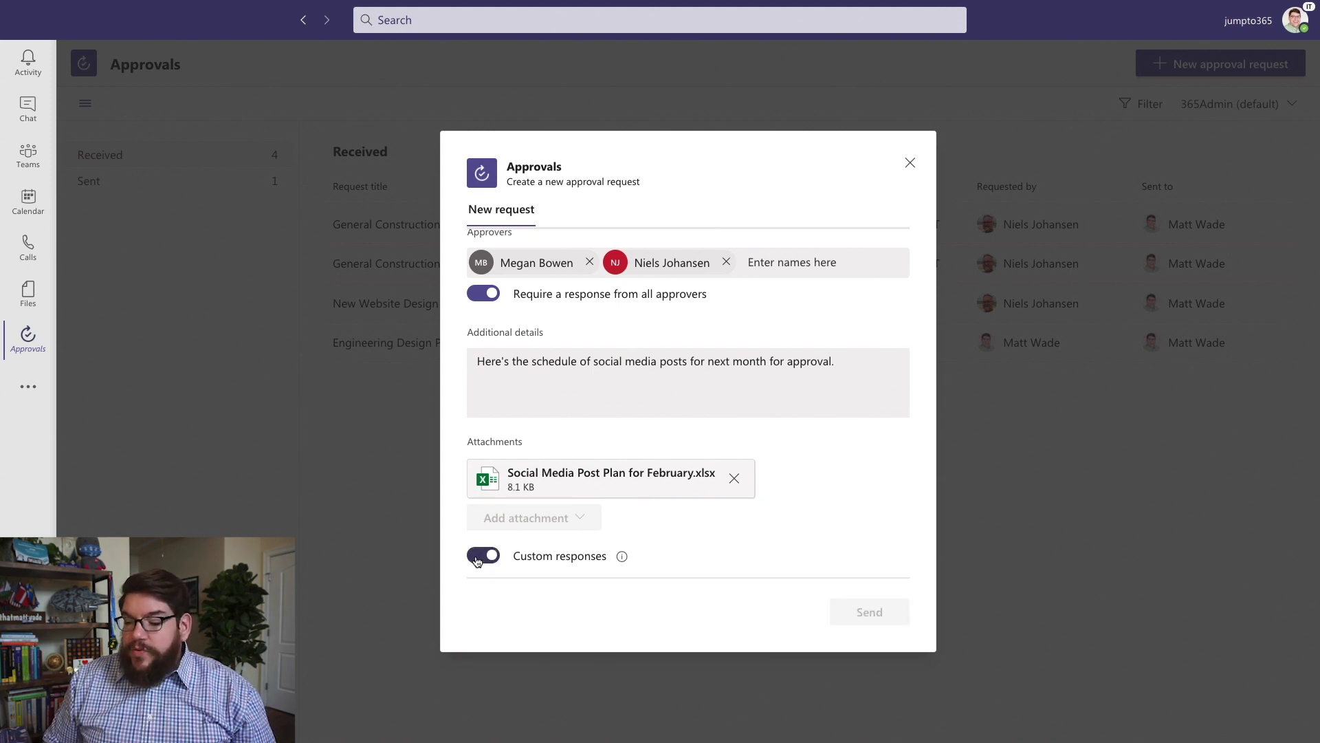
scroll(773, 519, down, 1)
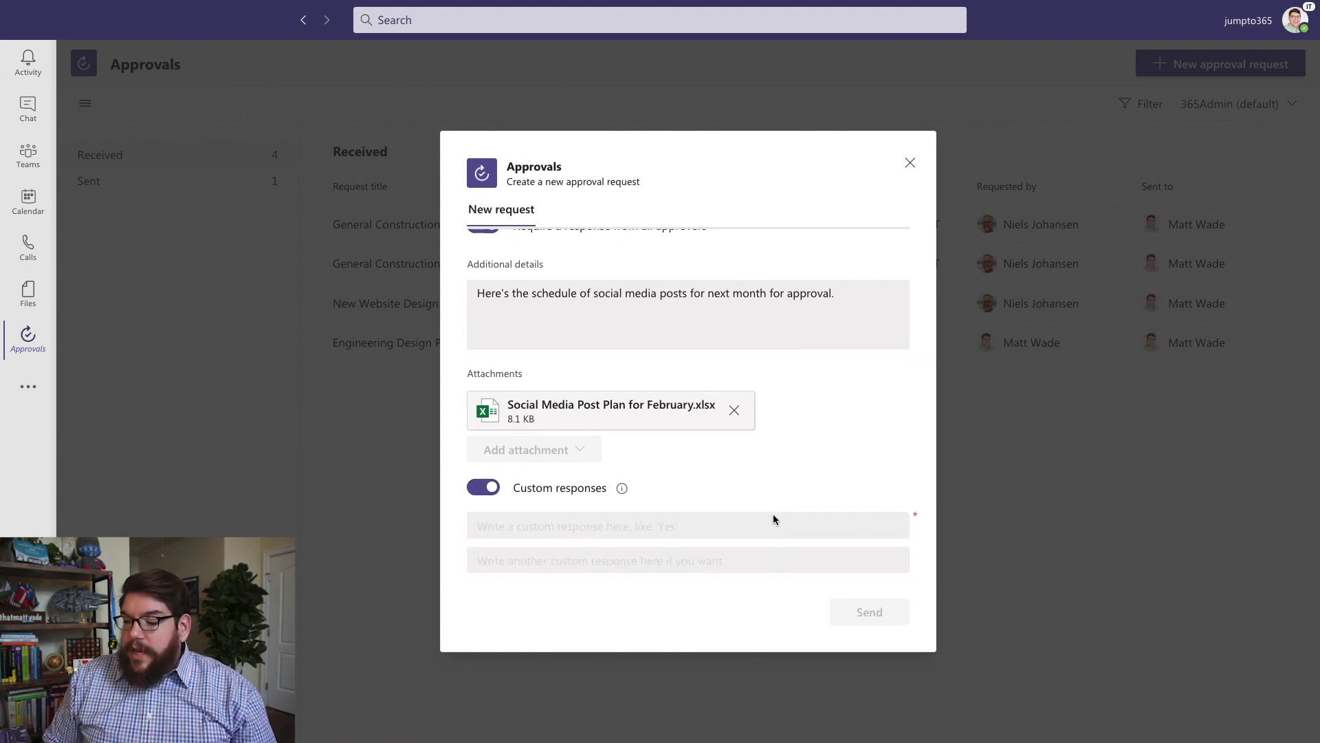
click(623, 530)
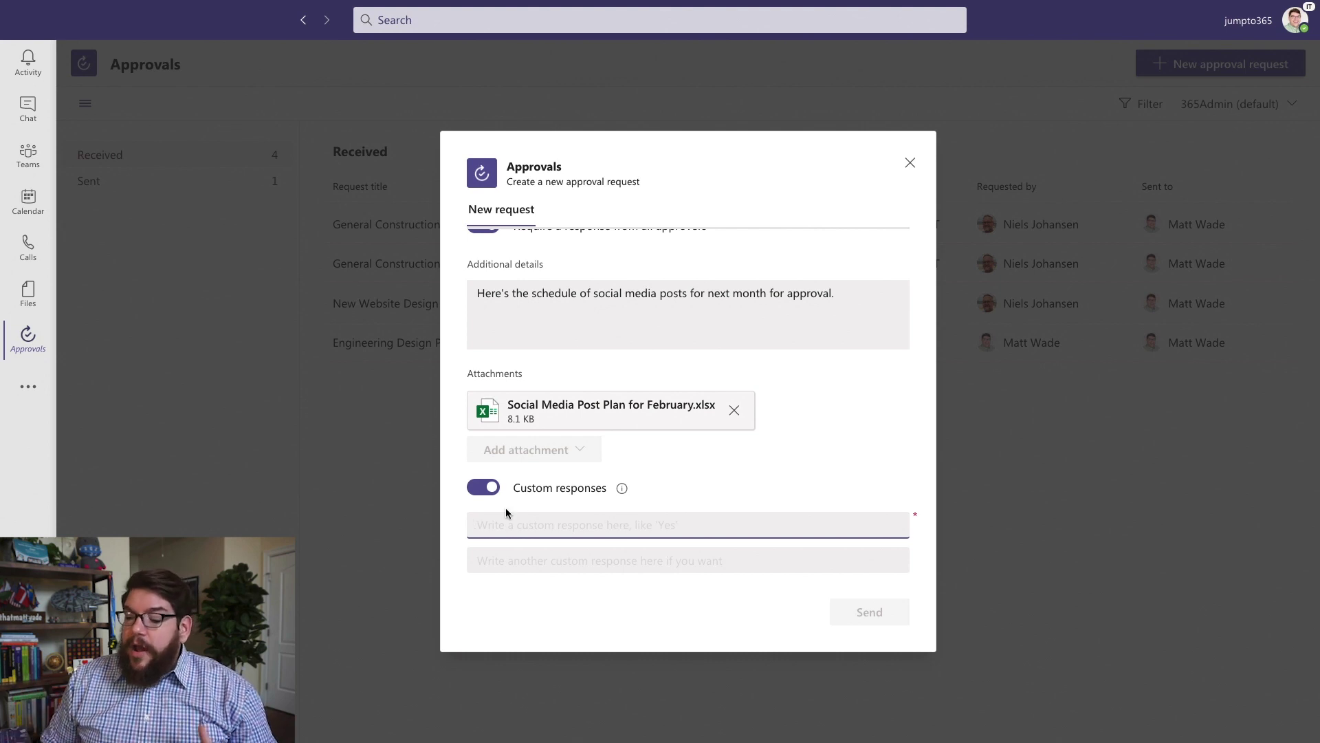
click(486, 489)
Send the approval request and show the list of sent requests.
click(881, 614)
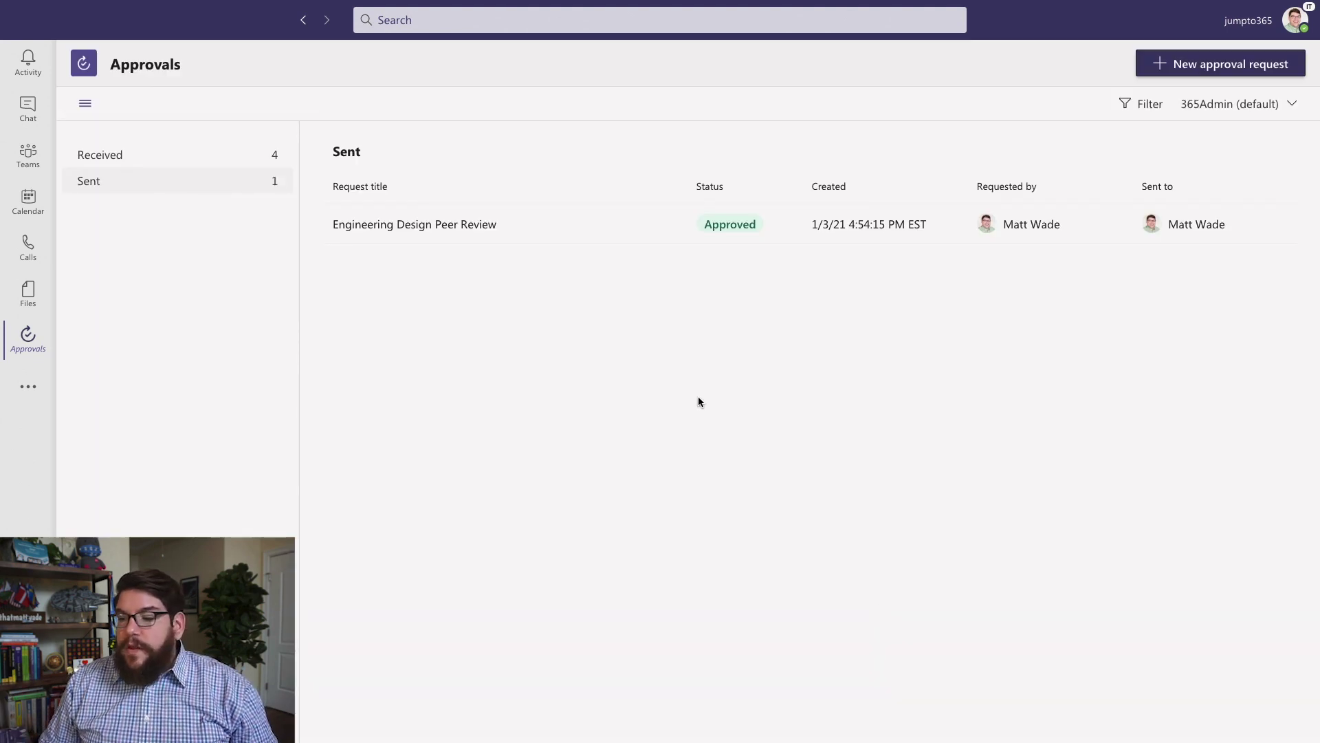
click(206, 178)
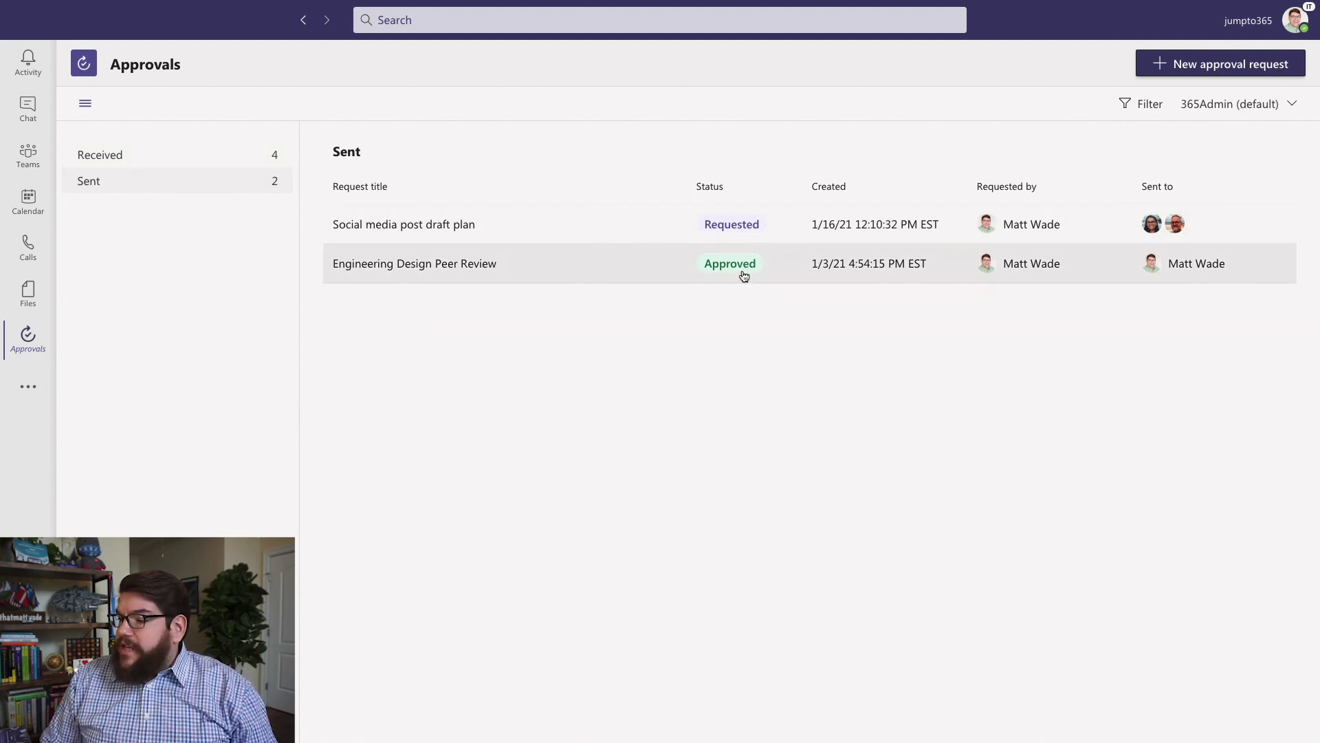
View the details of the sent Engineering Design Peer Review request, close them and return to the received requests.
click(421, 269)
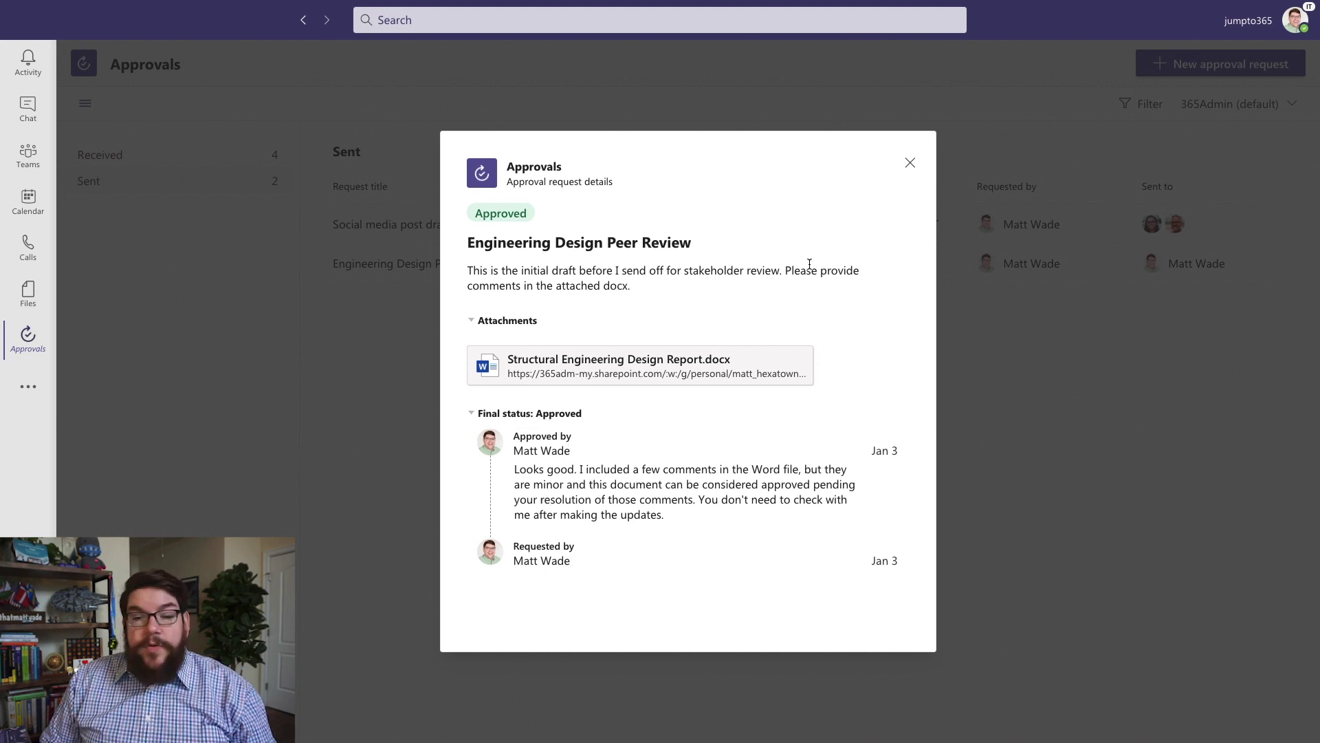
click(911, 164)
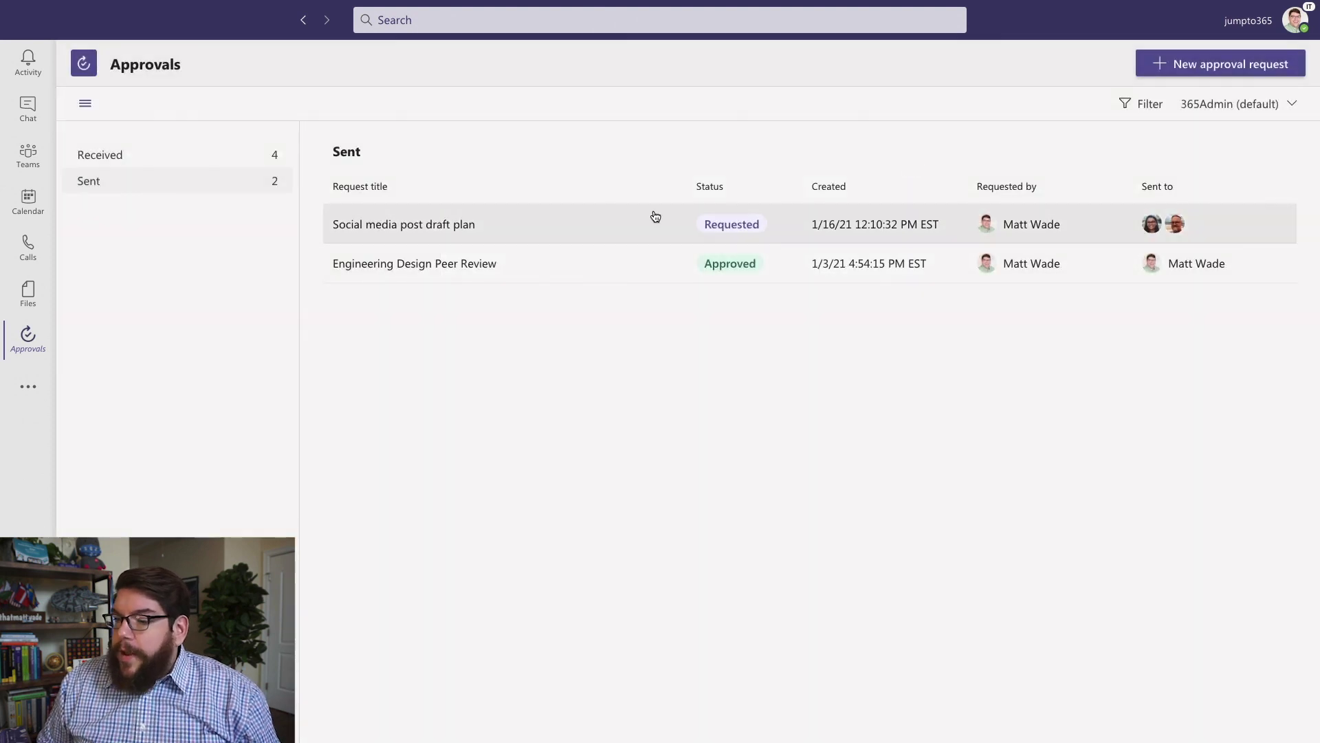
click(259, 157)
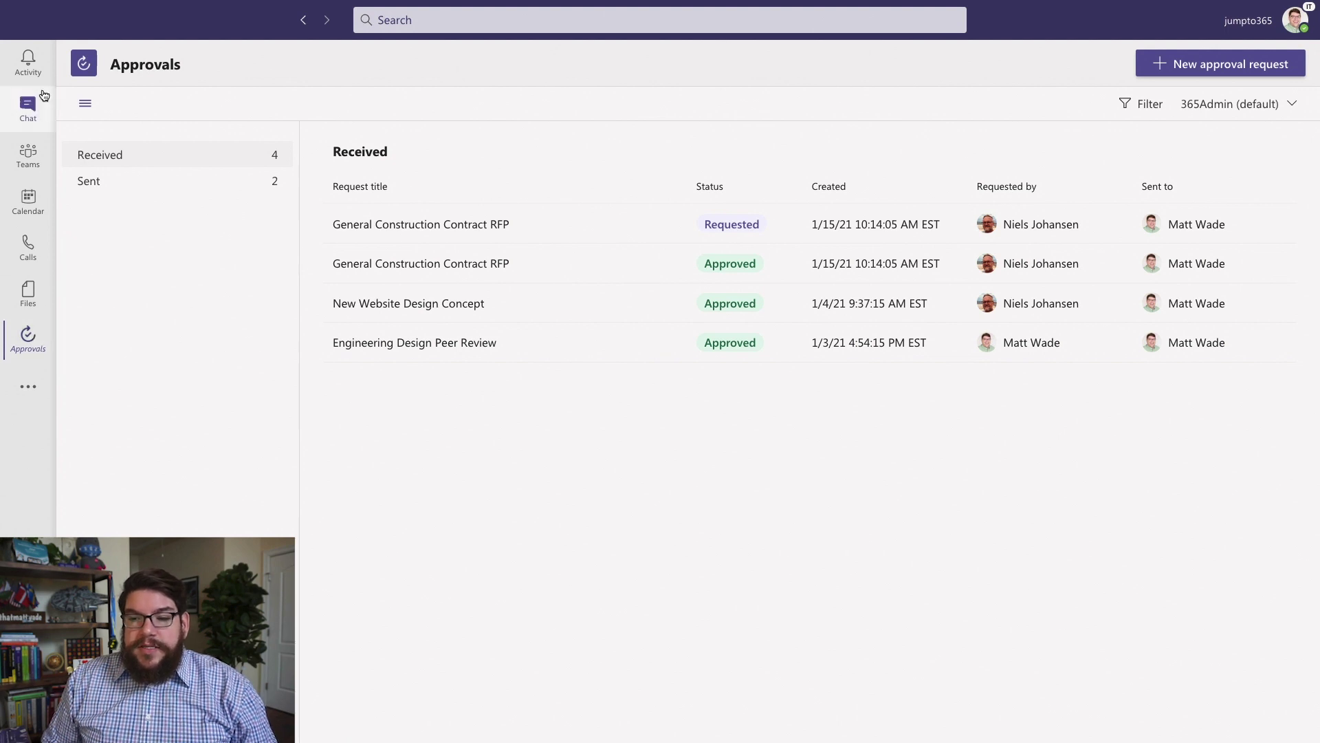
Pin the Approvals app so it stays in the Teams app bar.
right_click(33, 339)
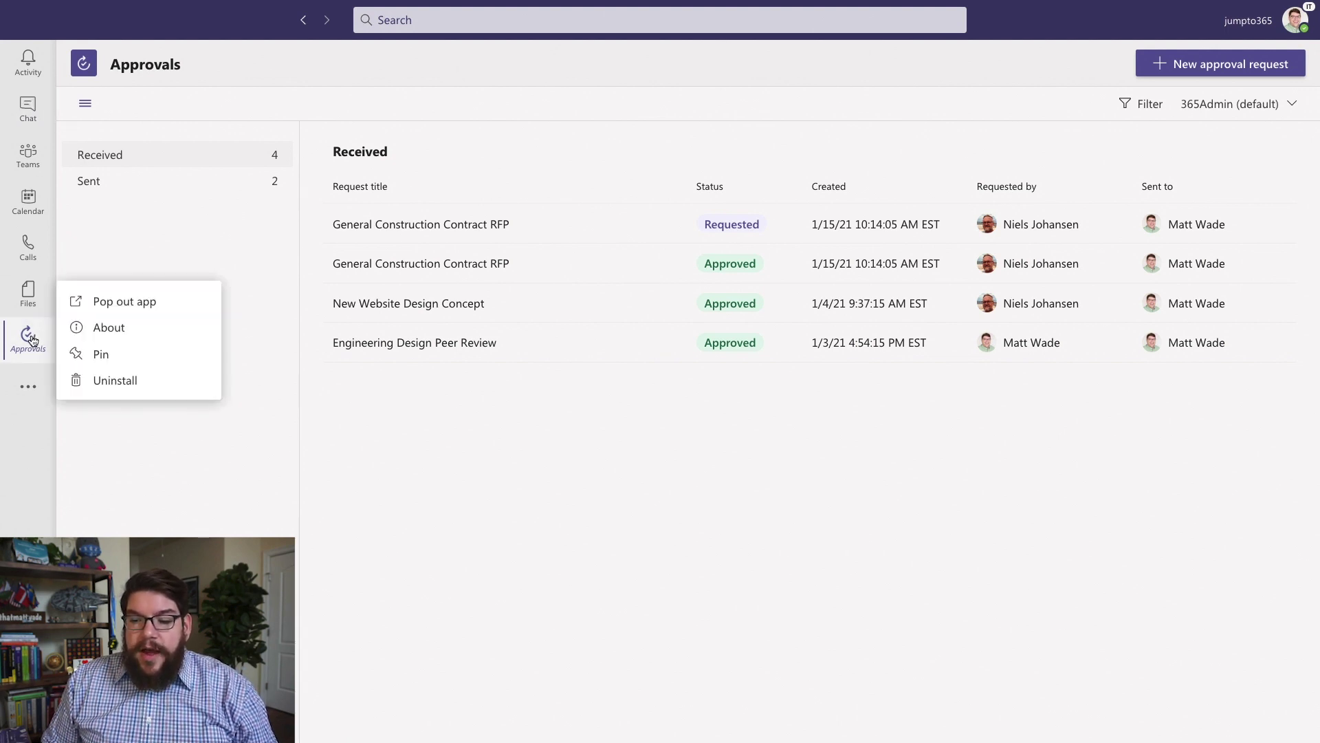
click(97, 354)
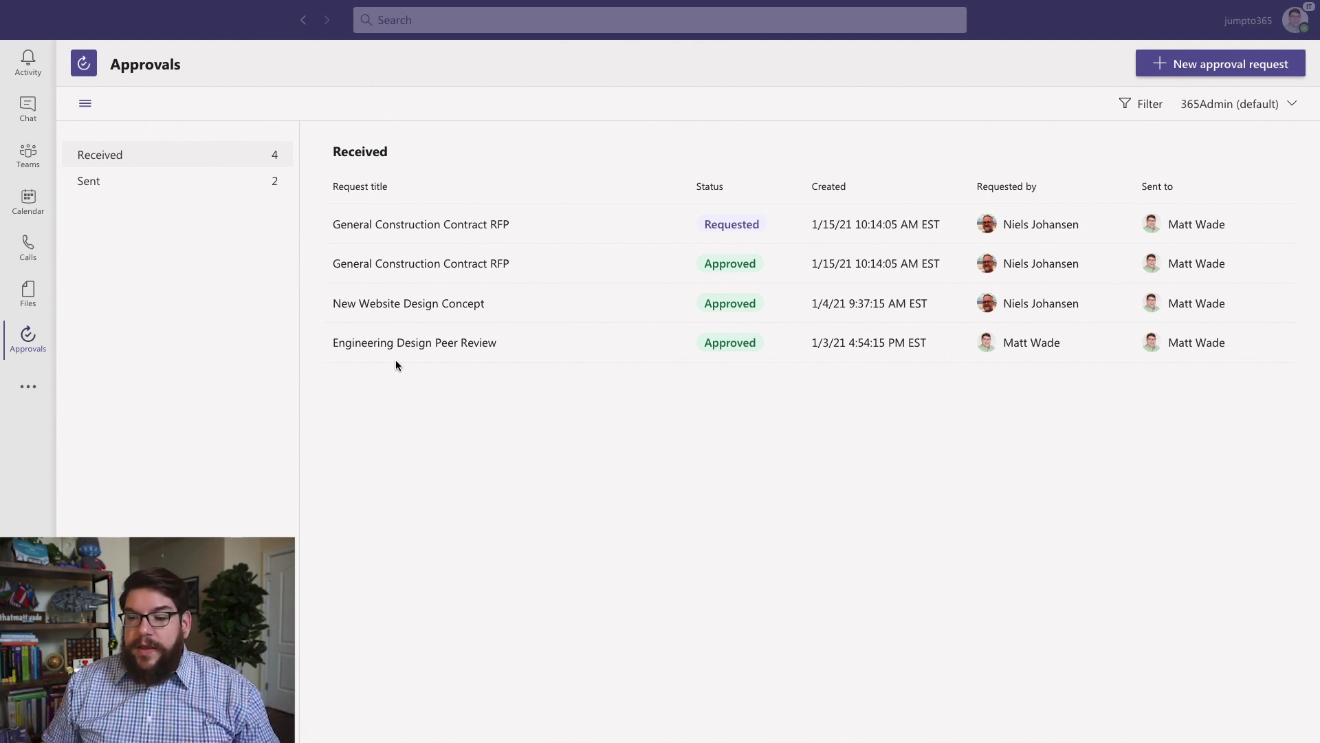
View the details and comment field of the pending General Construction Contract RFP request and close it without responding.
click(502, 223)
click(473, 222)
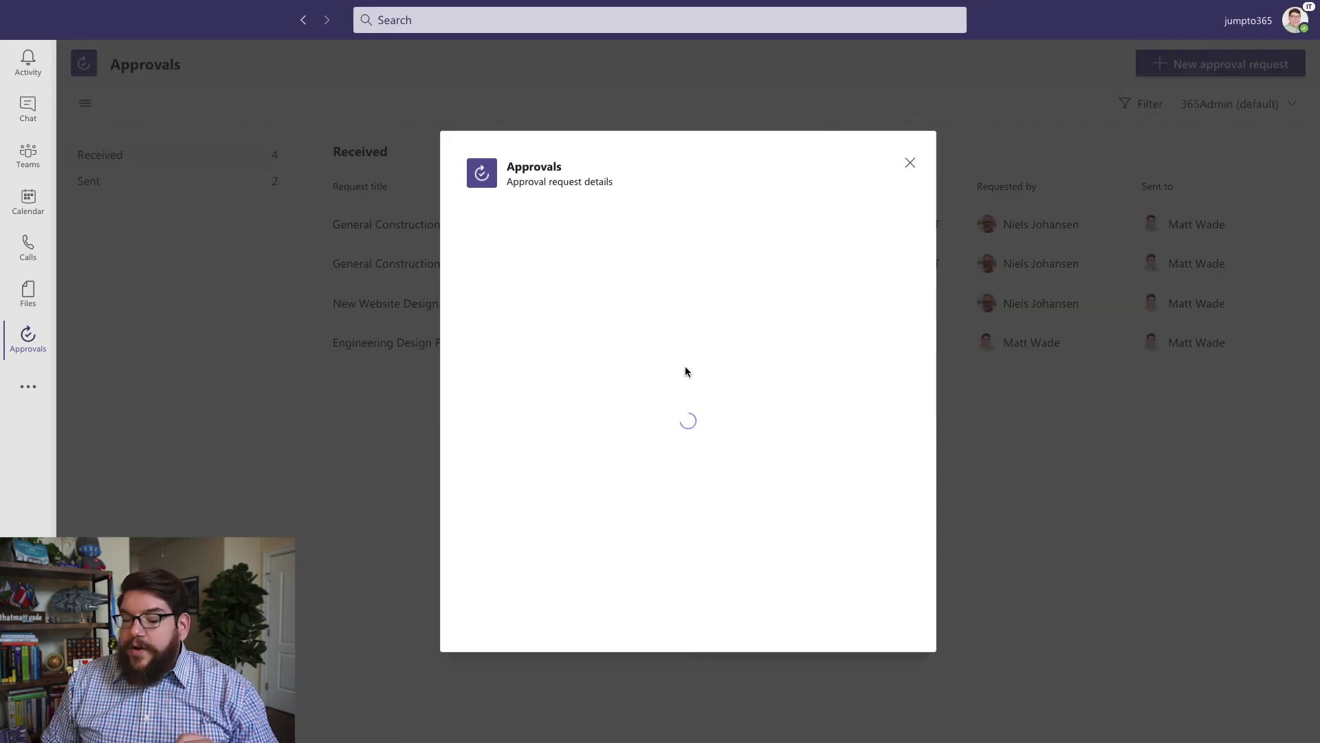
scroll(658, 440, down, 1)
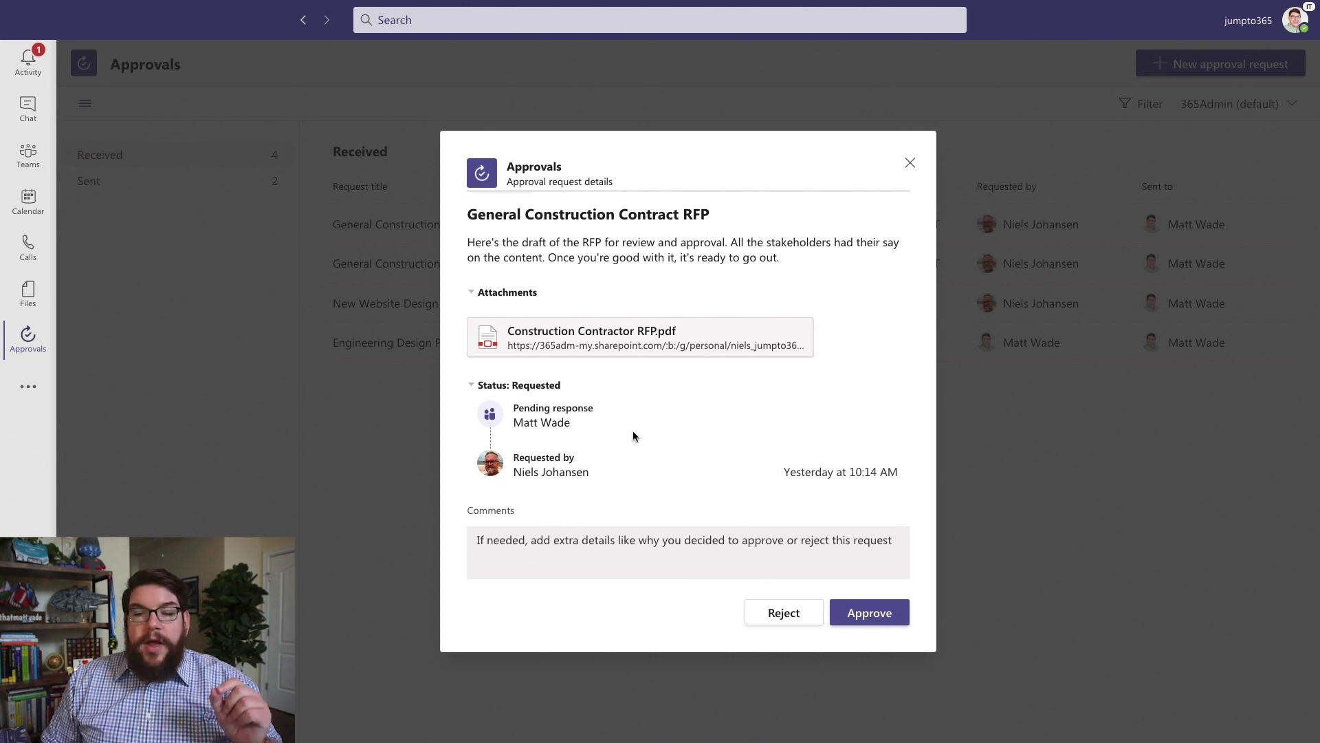
click(579, 539)
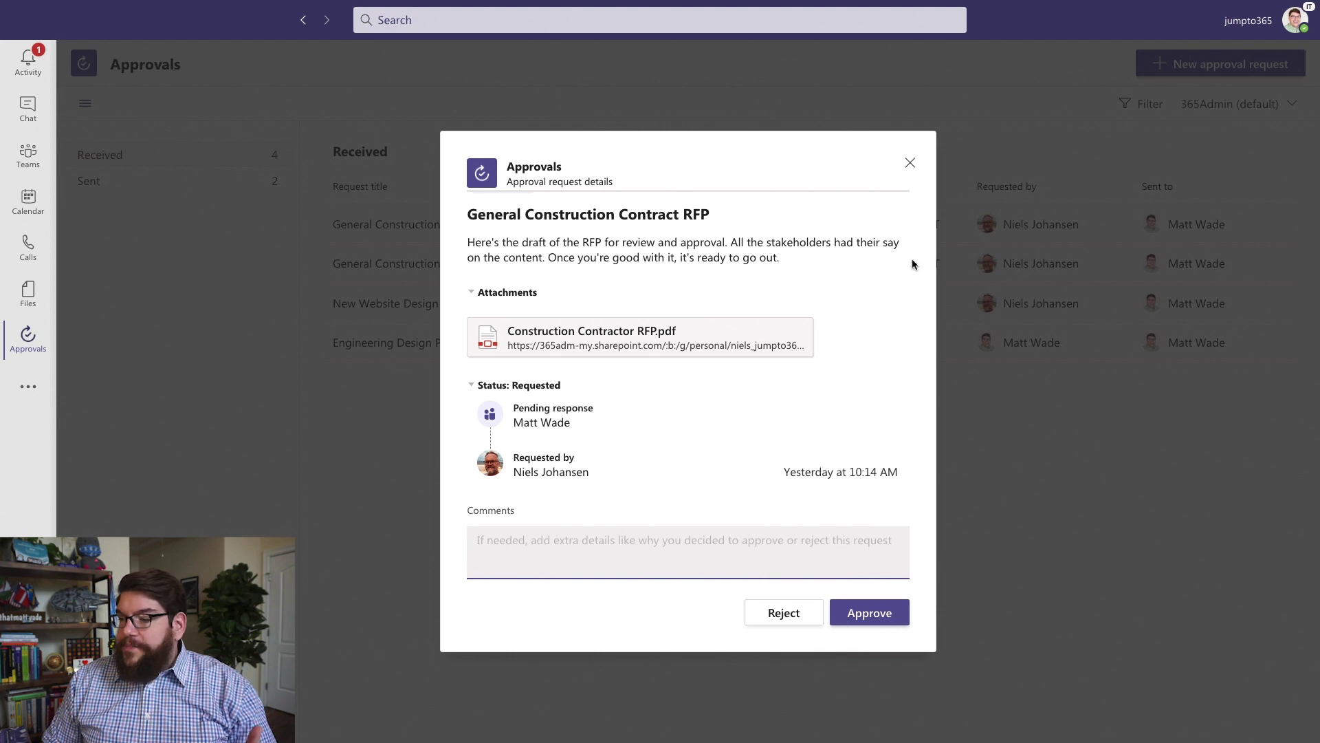
click(909, 163)
Check the approvers' responses in the details of the sent Social media post draft plan request and close them.
click(186, 180)
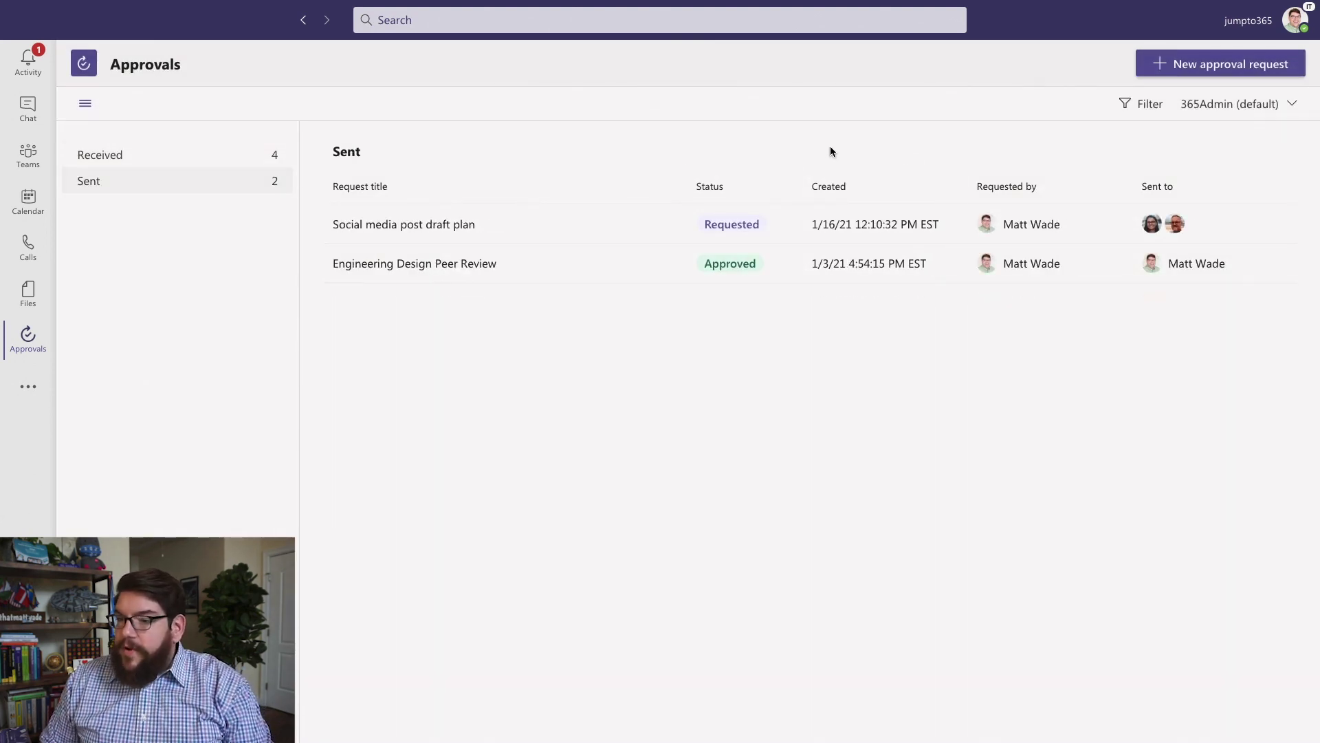
click(539, 234)
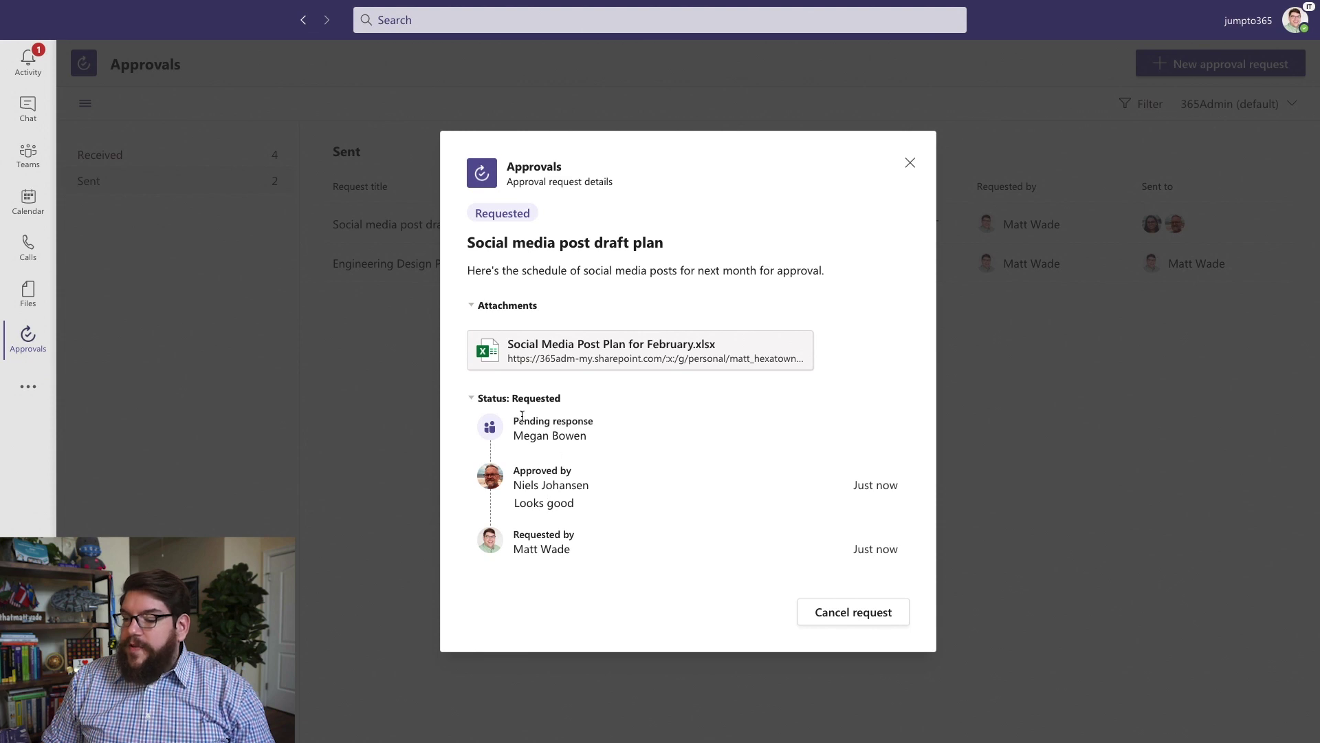
click(911, 161)
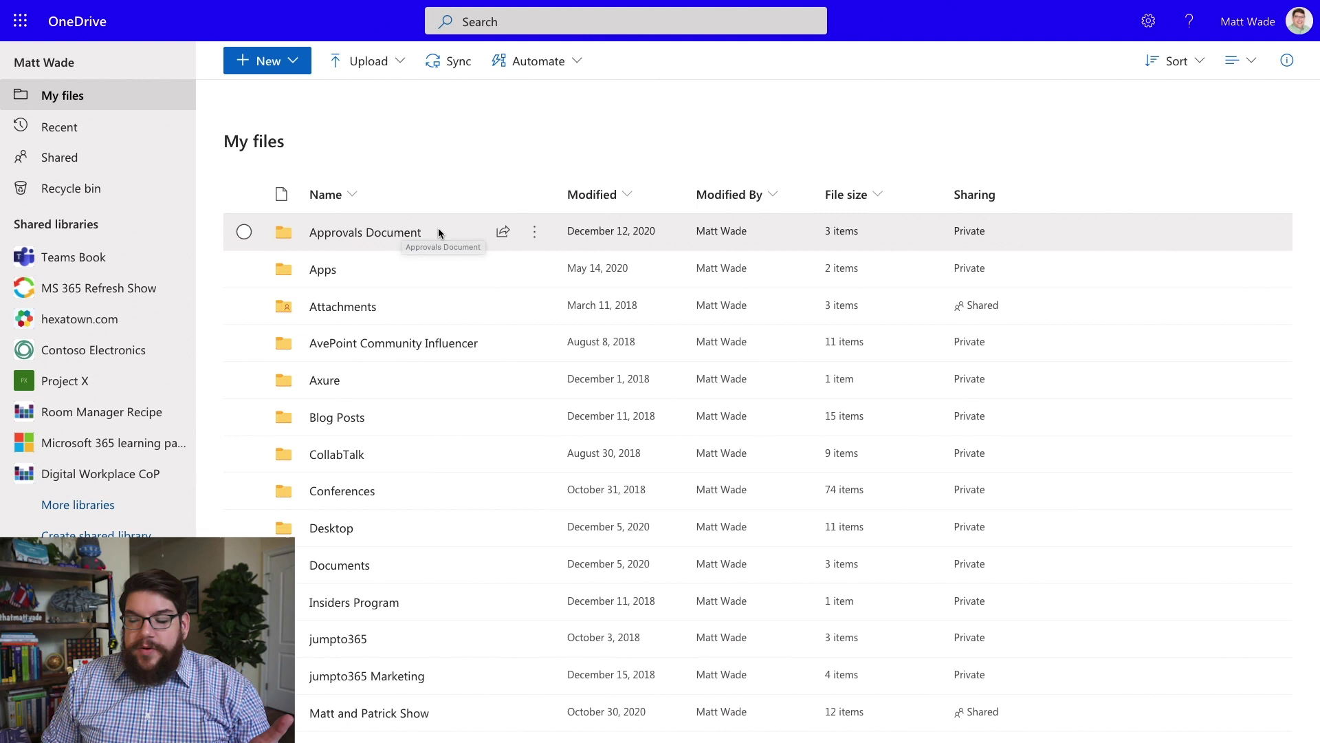
In OneDrive's Approvals Document folder, examine the access settings of Social Media Post Plan for February.xlsx and close them.
click(365, 233)
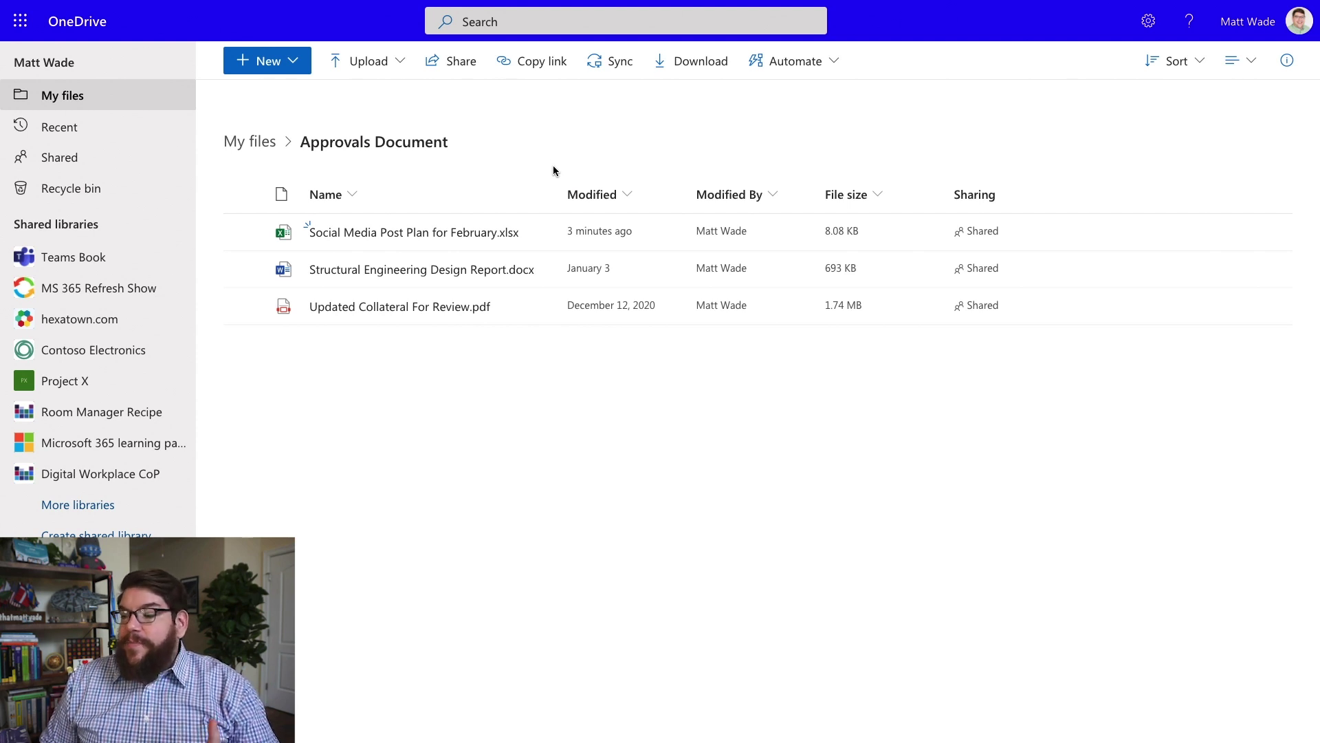
click(540, 241)
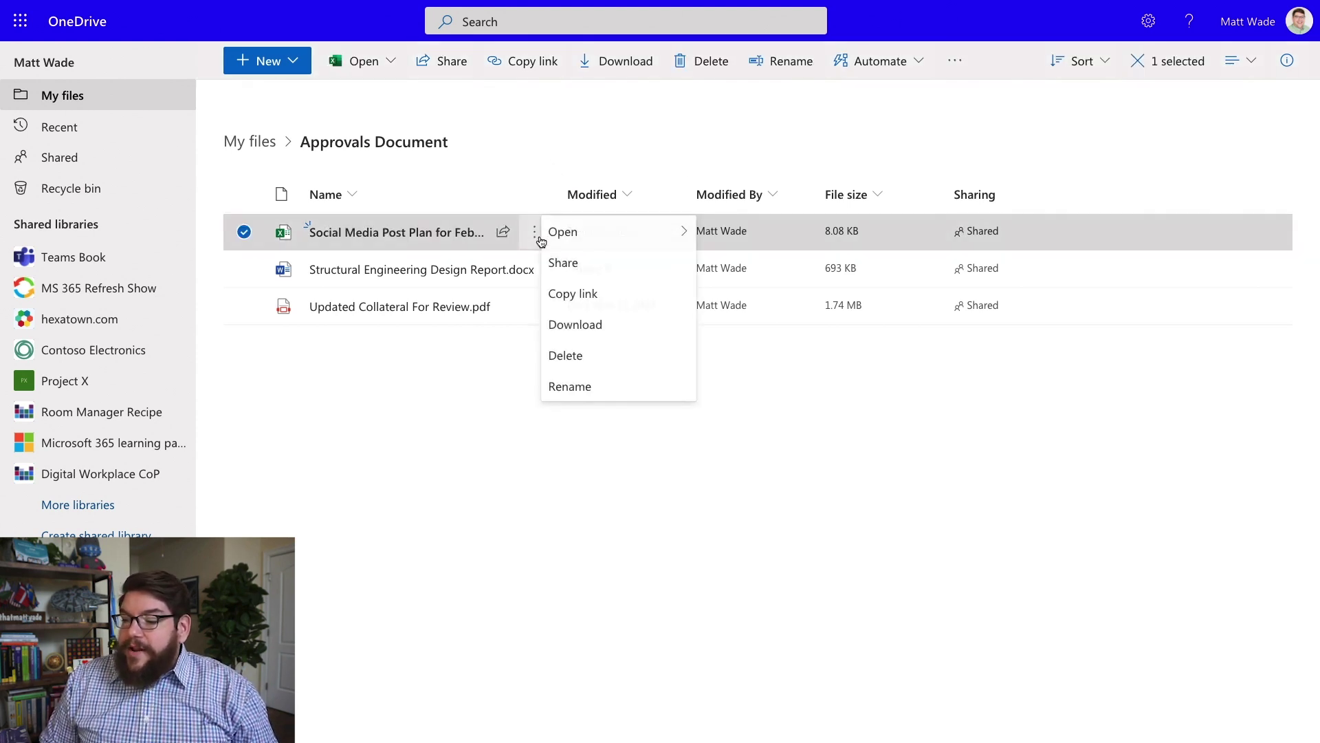
click(608, 352)
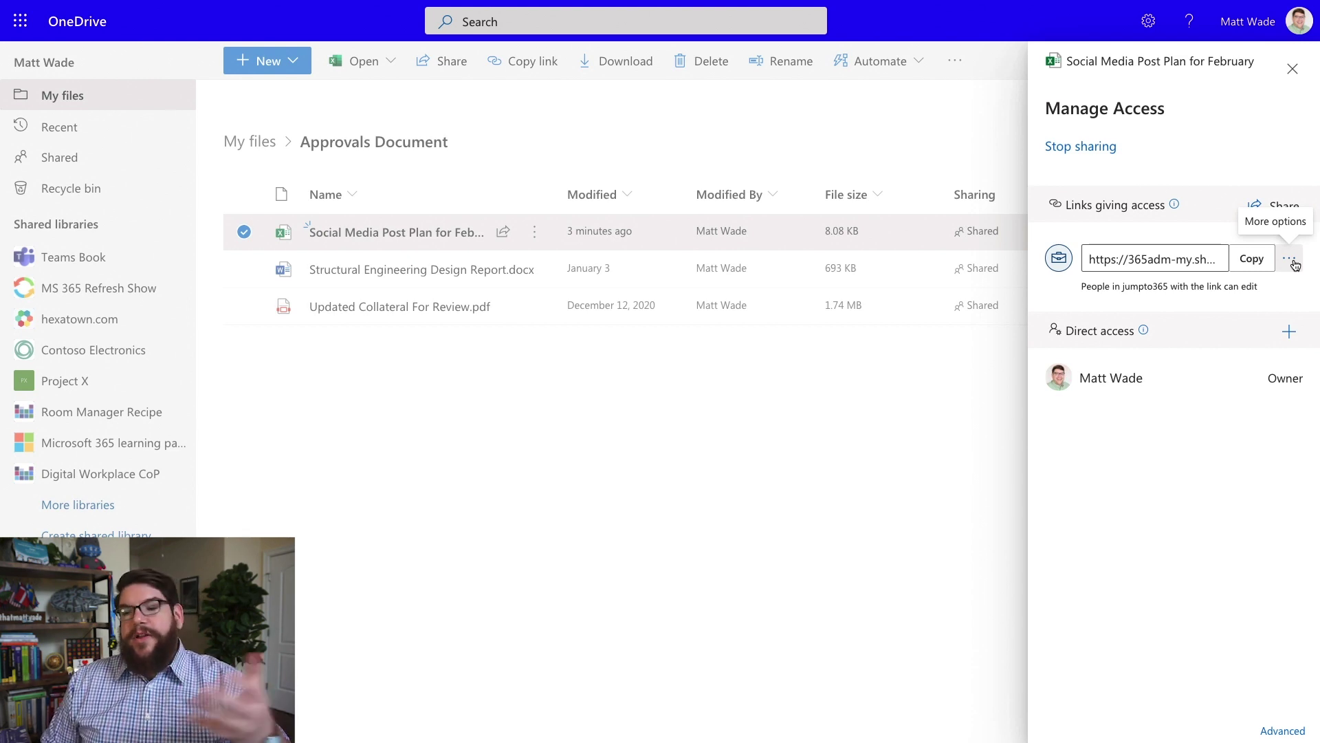
click(1293, 68)
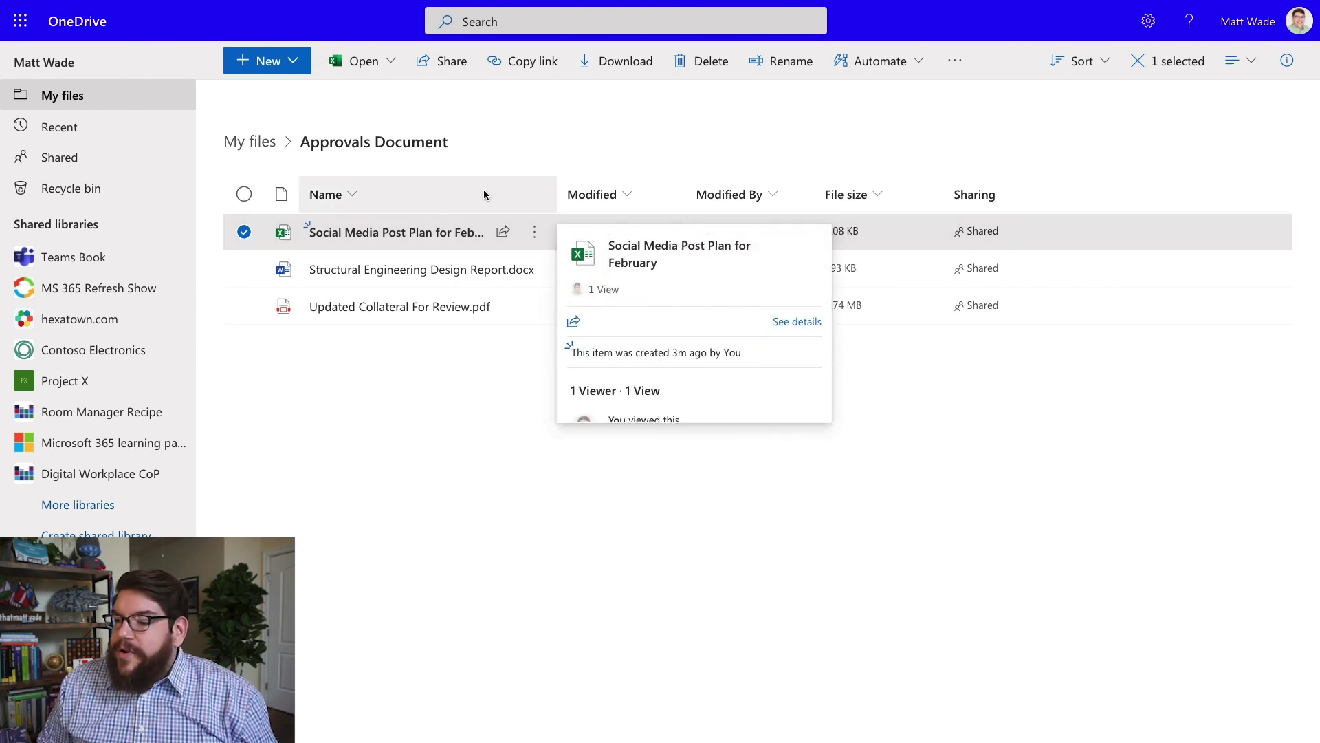
Switch back to Teams and open the sent Social media post draft plan request.
key(ctrl+super+Left)
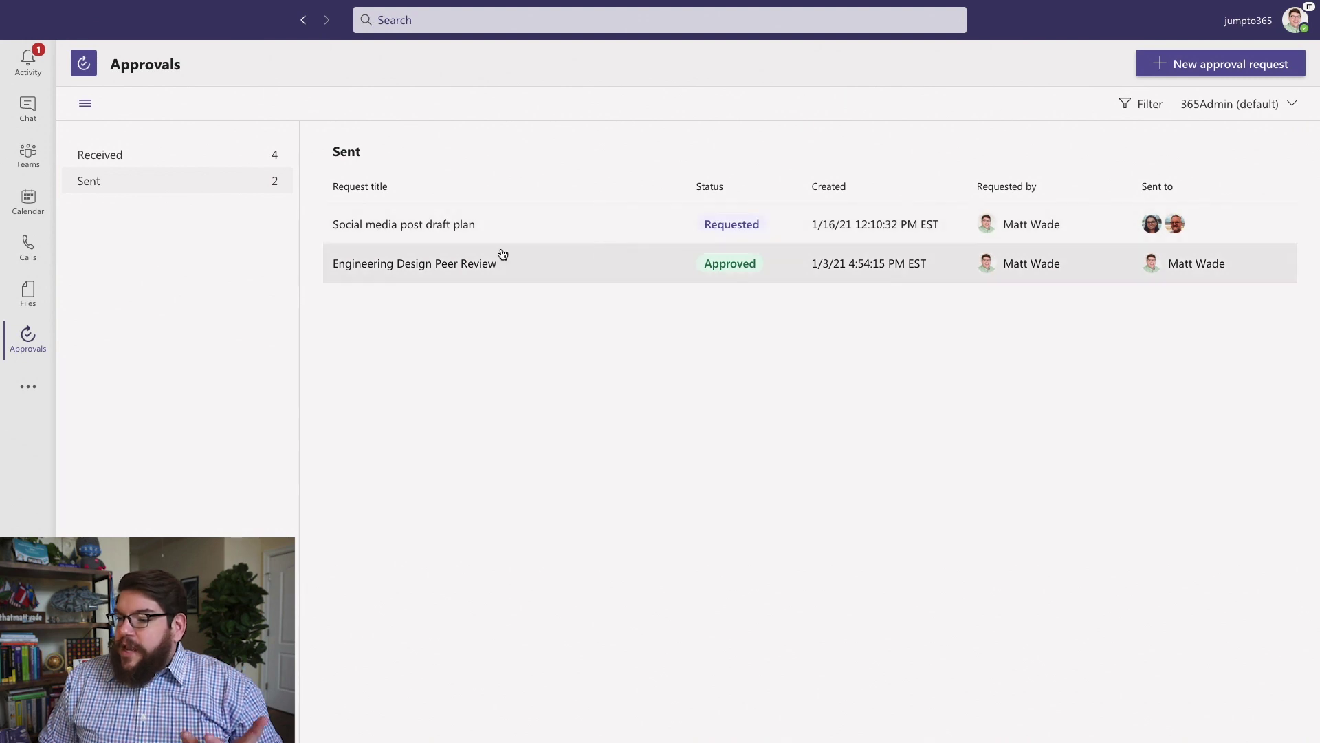
click(427, 231)
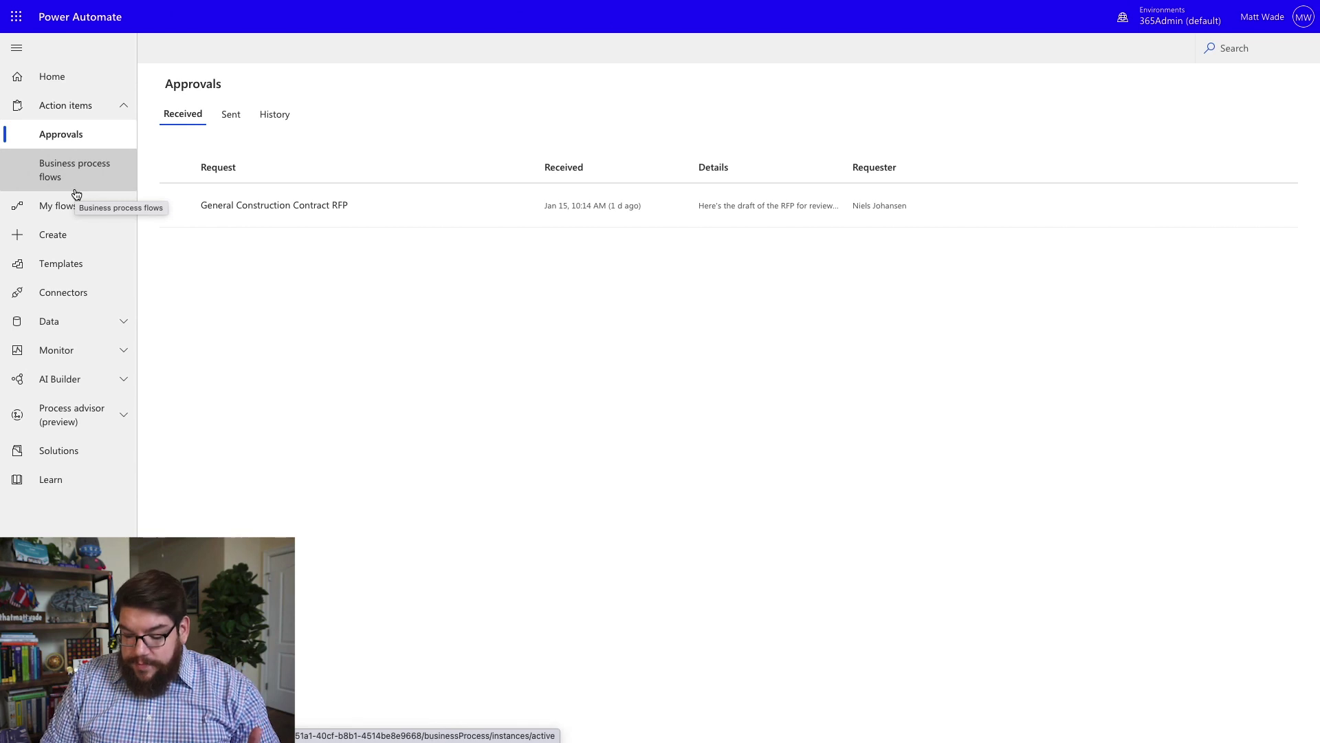
Enlarge the Power Automate Approvals page and review the received, sent and history lists of approval requests.
key(ctrl+plus)
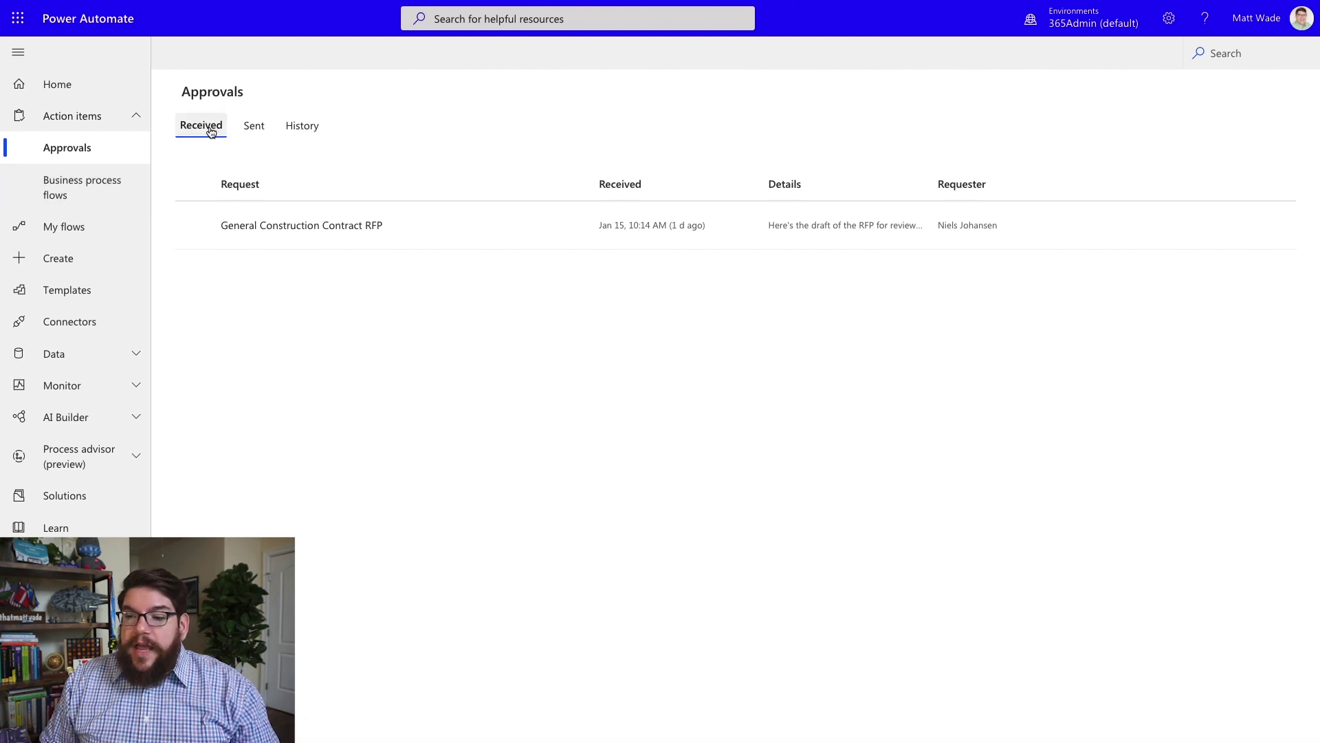
click(253, 131)
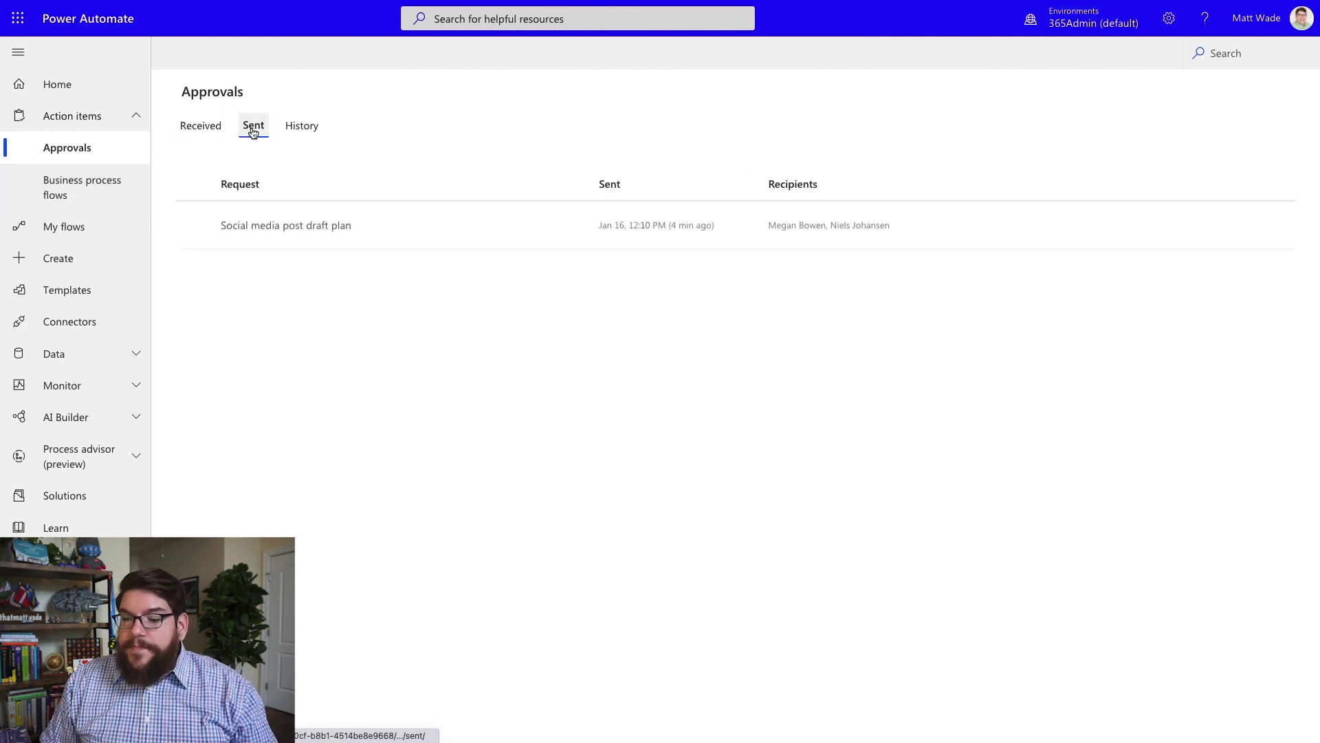
click(301, 131)
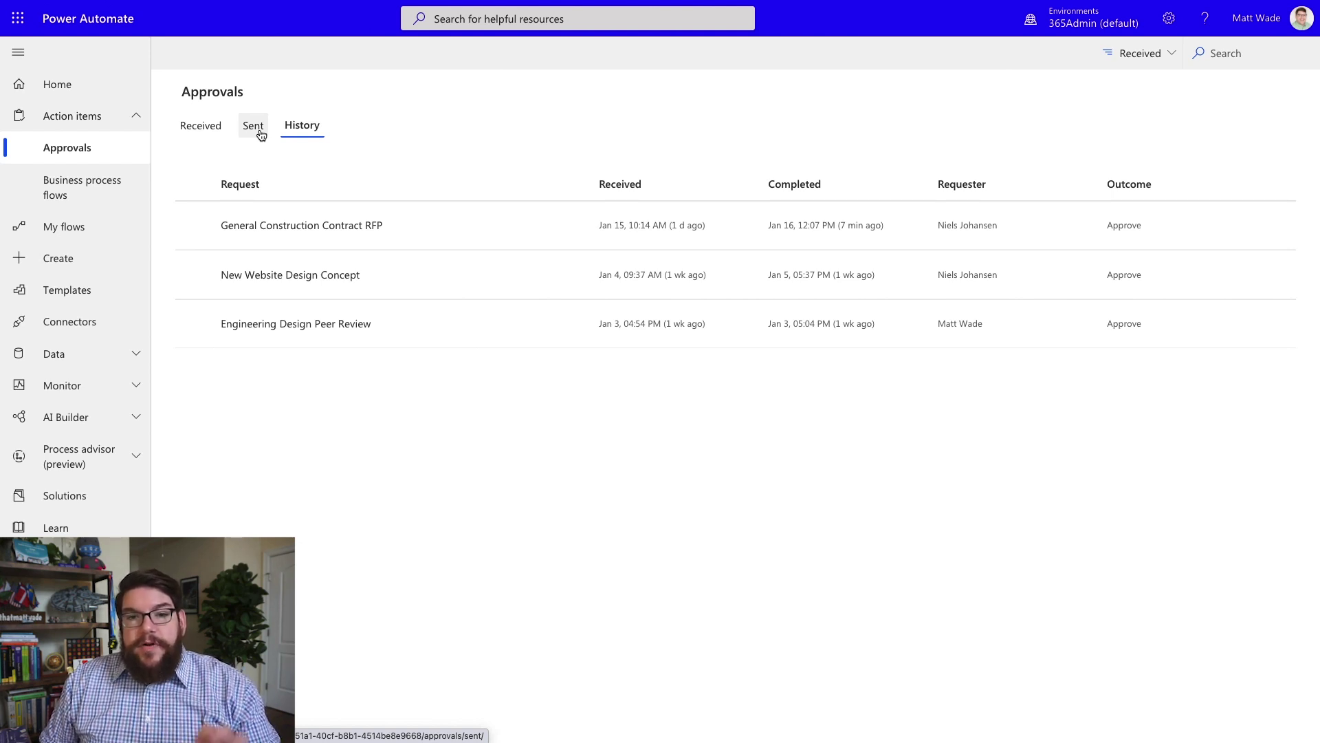
Return to the sent approvals, view the details of the Social media post draft plan request and close them.
click(261, 133)
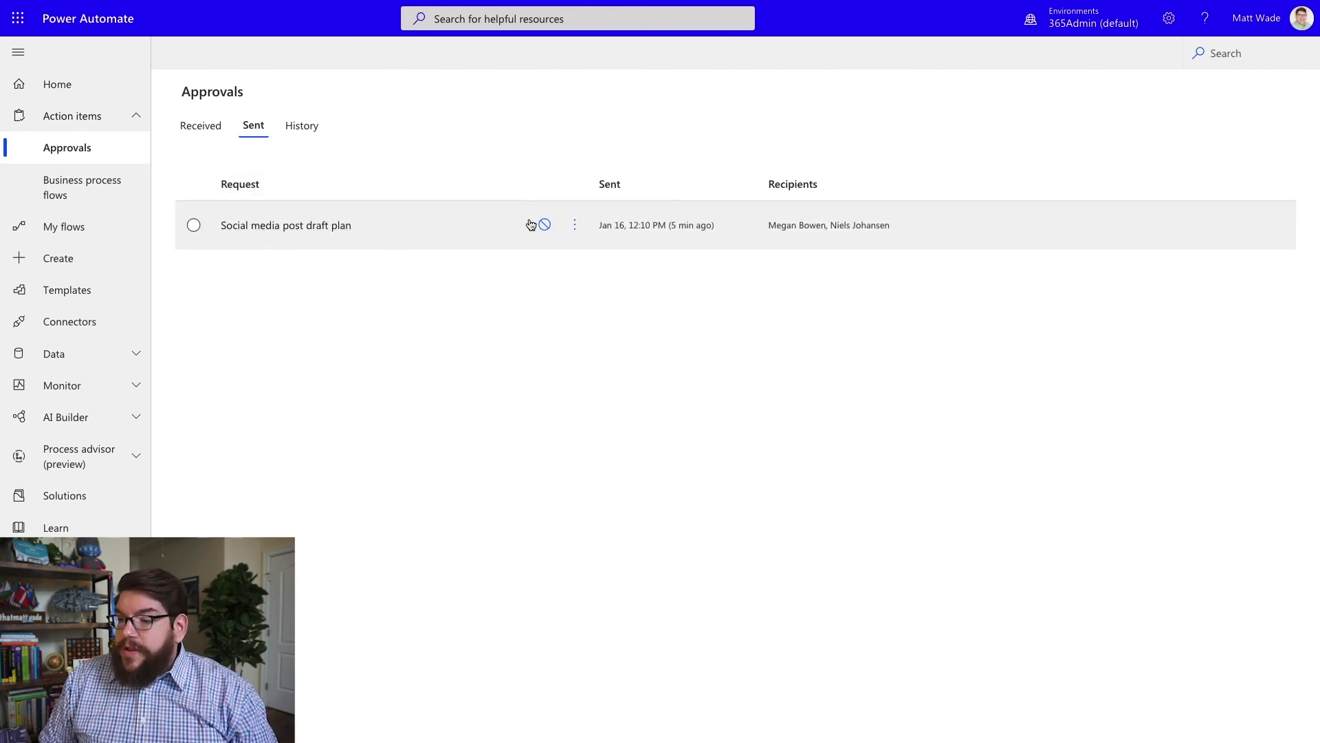
click(574, 227)
click(274, 229)
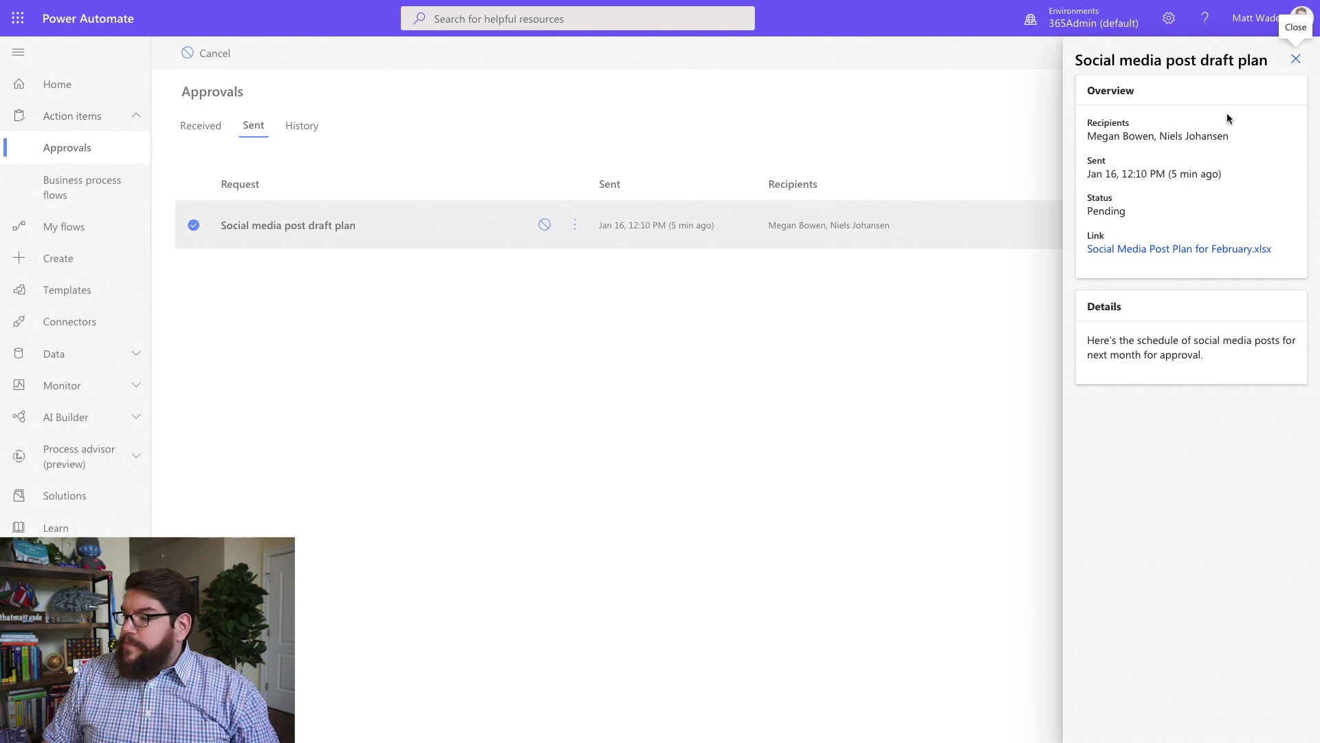
click(1294, 61)
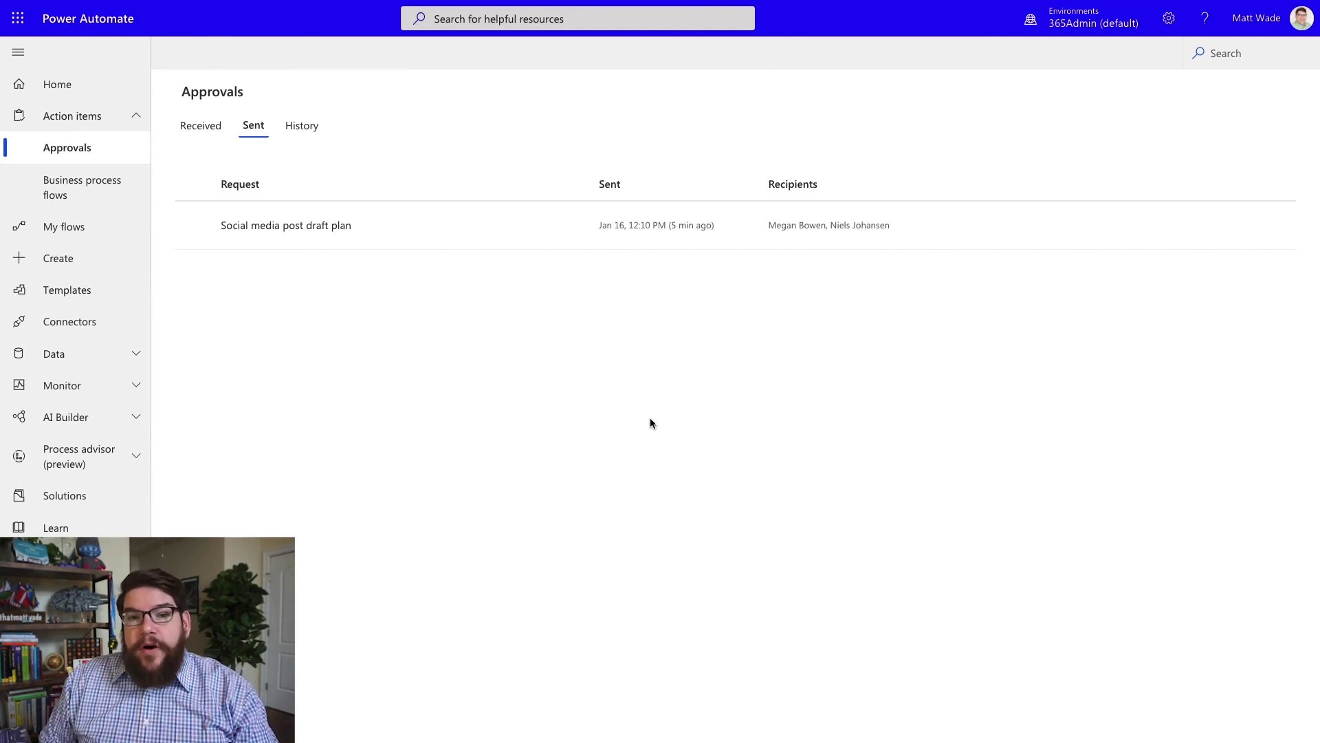
Switch to the Approvals connector reference page in Microsoft Docs.
key(ctrl+Tab)
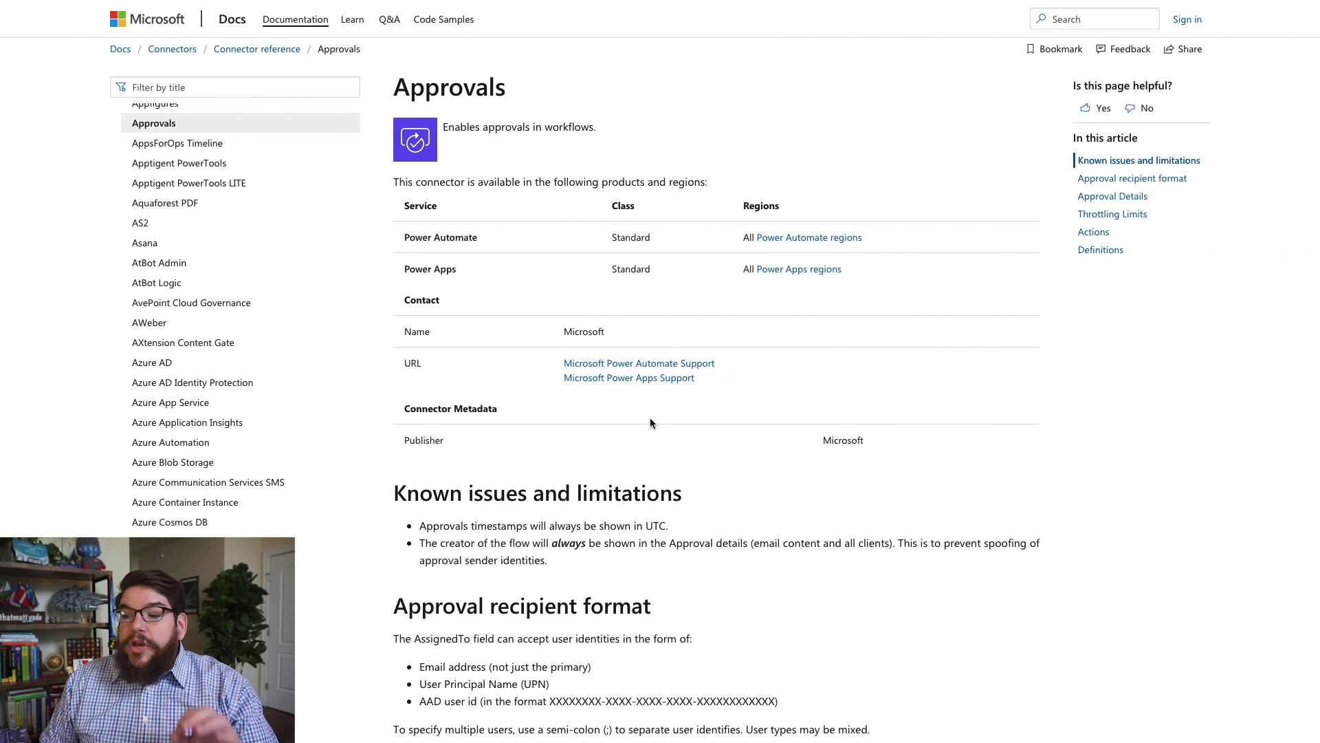